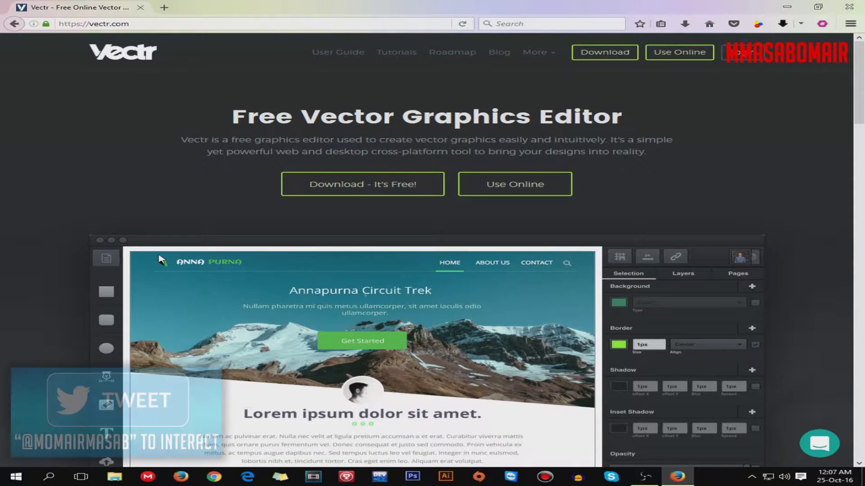
Look through the Vectr home page down to the section about its low learning curve
scroll(166, 259, "down", 3)
scroll(167, 256, "up", 3)
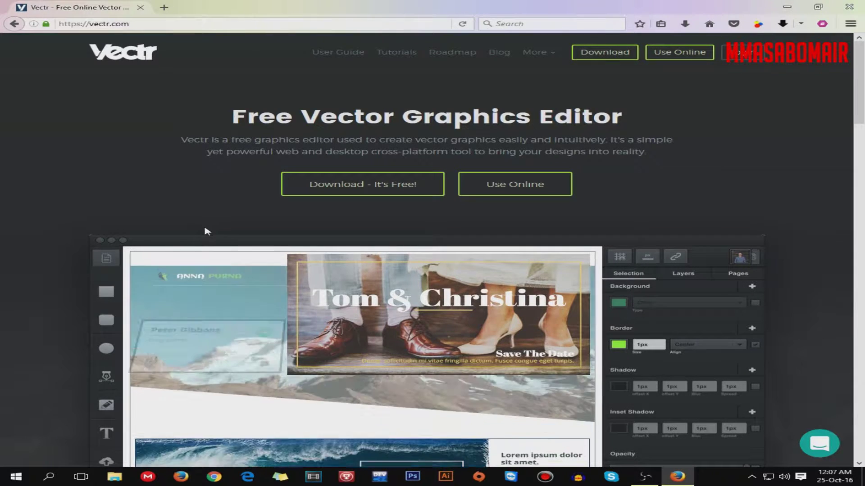
scroll(206, 231, "down", 3)
scroll(224, 248, "down", 5)
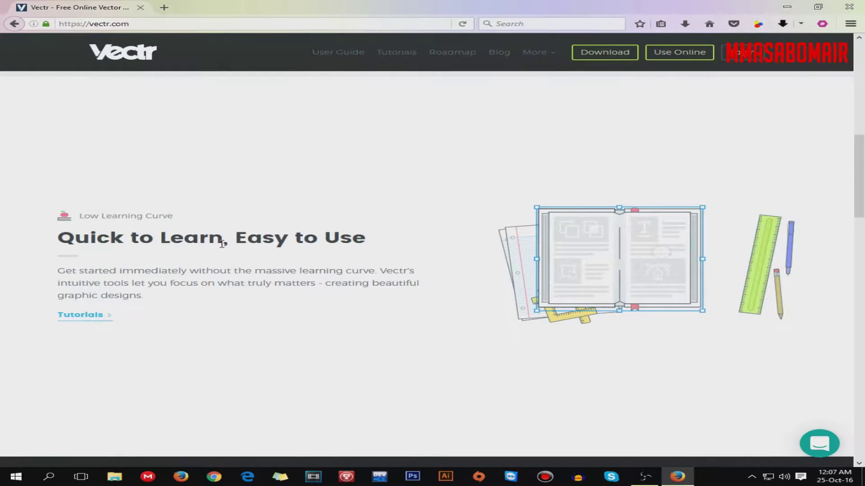
scroll(252, 253, "up", 10)
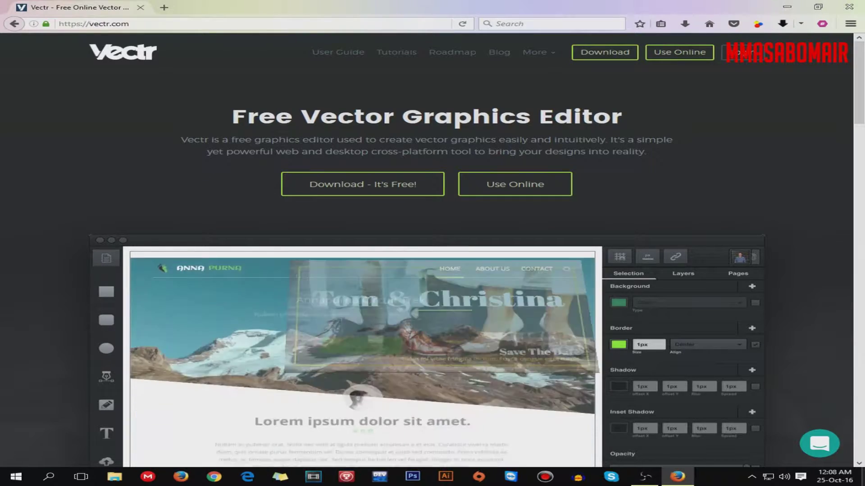
Switch to the desktop, move the Vectr shortcut to the middle of the desktop and launch Vectr from it
key("super+d")
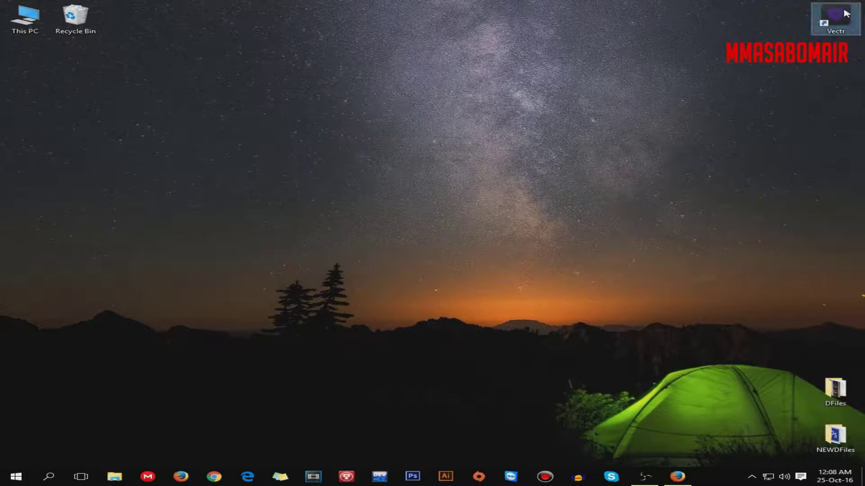
left_click_drag(846, 13, 339, 200)
left_click_drag(500, 106, 207, 280)
left_click_drag(400, 156, 162, 263)
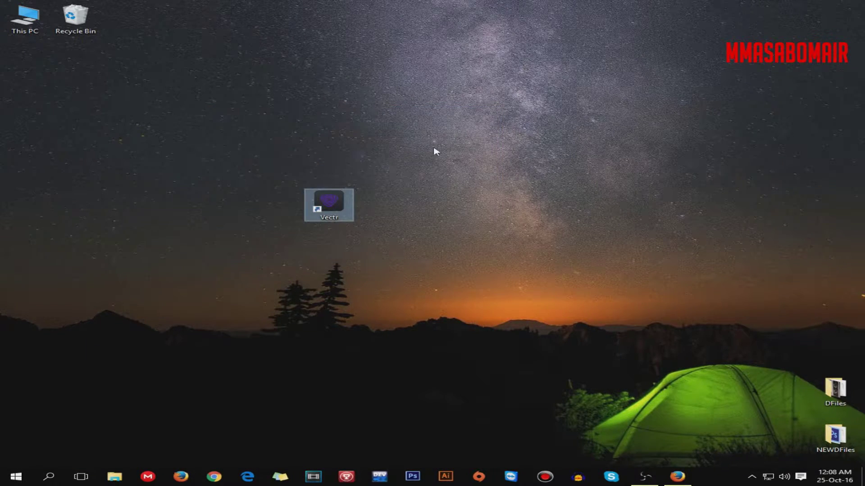
left_click_drag(413, 156, 231, 245)
left_click_drag(314, 217, 416, 169)
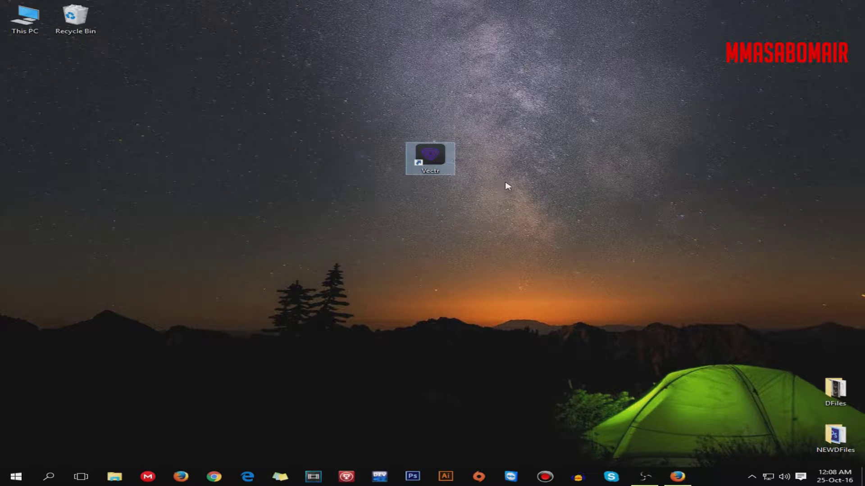
double_click(441, 162)
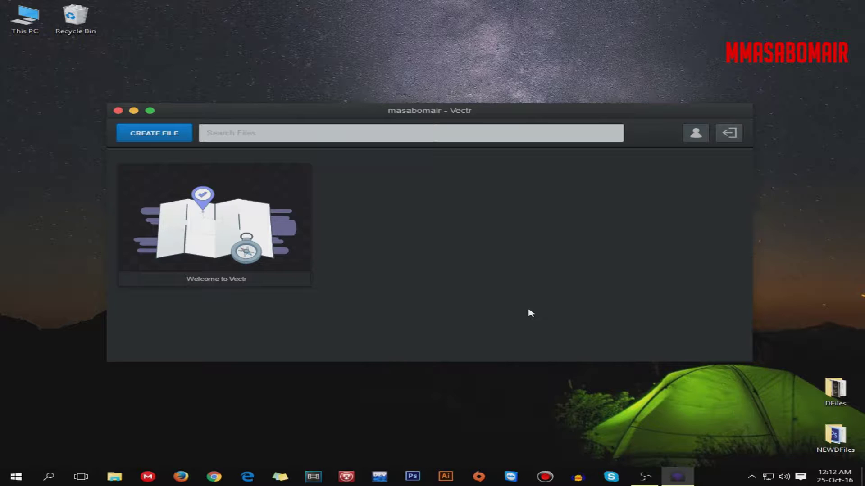
Delete the "Welcome to Vectr" file from the file list
mouse_move(147, 254)
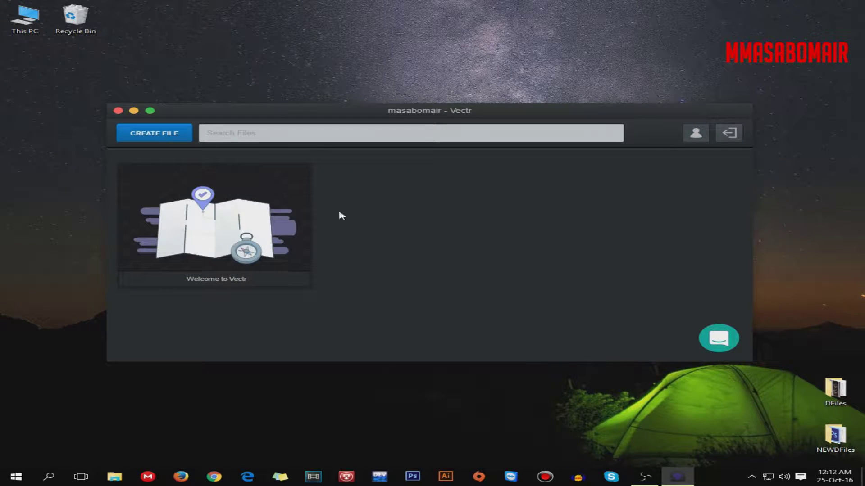
left_click(299, 174)
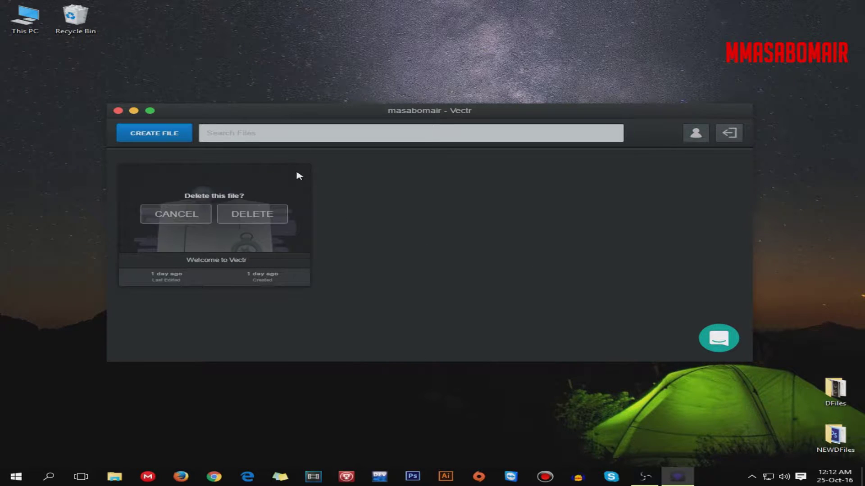
left_click(259, 217)
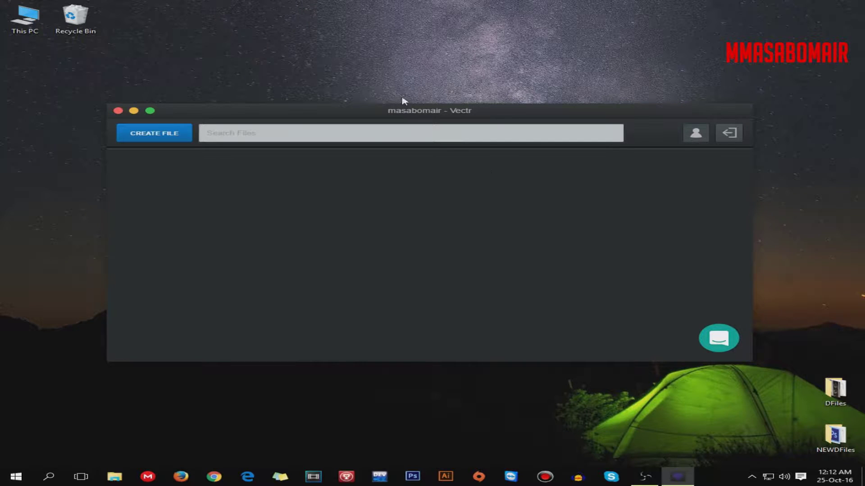
Create a new blank file and maximize the Vectr window
left_click(166, 139)
left_click(150, 111)
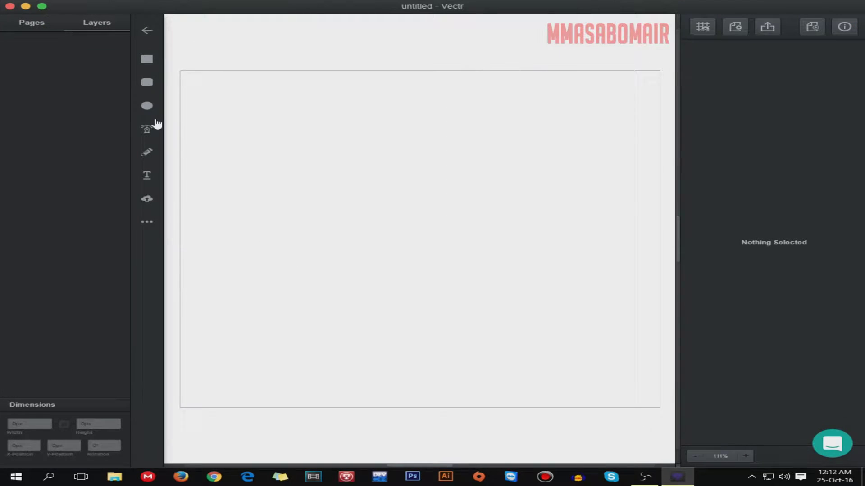
Add a new page to the file and duplicate the first page
left_click(28, 25)
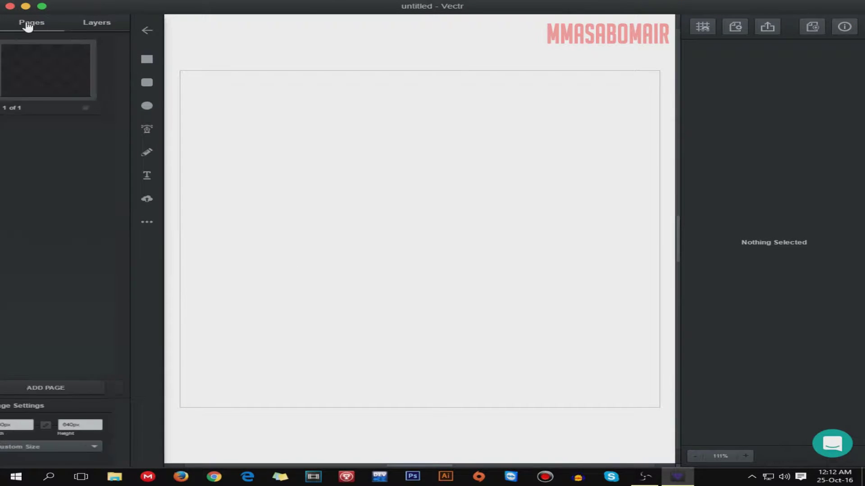
left_click(90, 25)
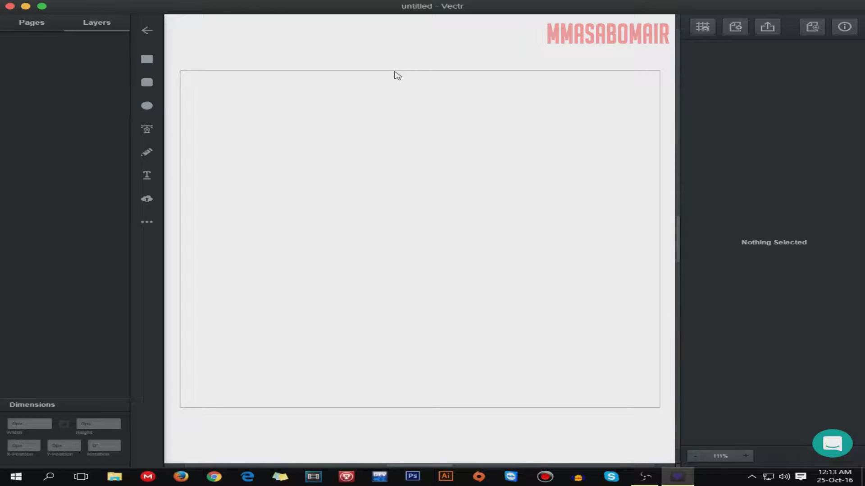
left_click(36, 27)
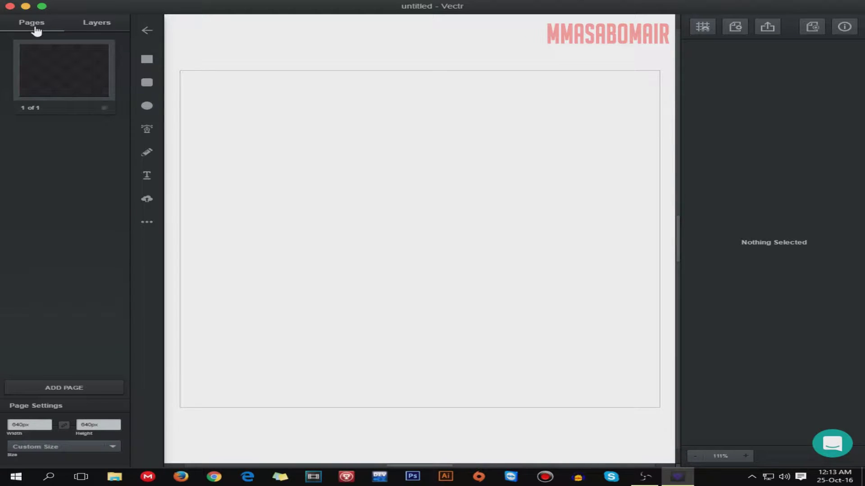
left_click(71, 393)
left_click(84, 108)
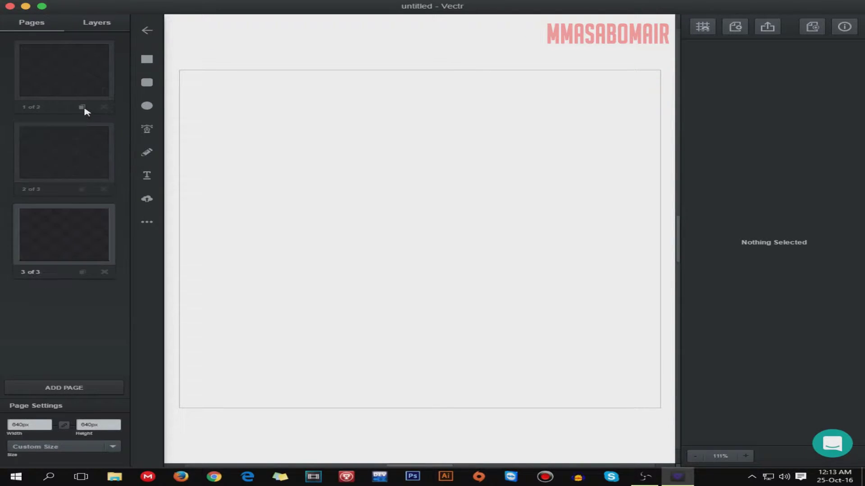
Set the third page's size to the Facebook Cover Photo preset
double_click(37, 425)
left_click(21, 447)
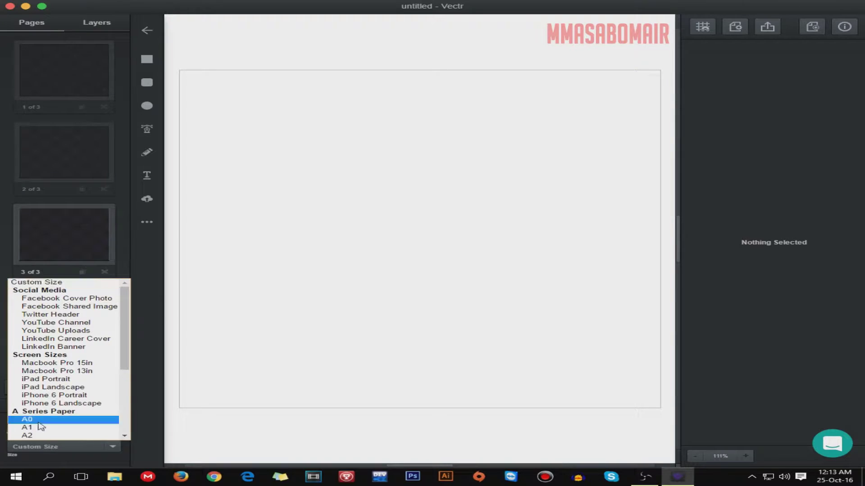
left_click(90, 299)
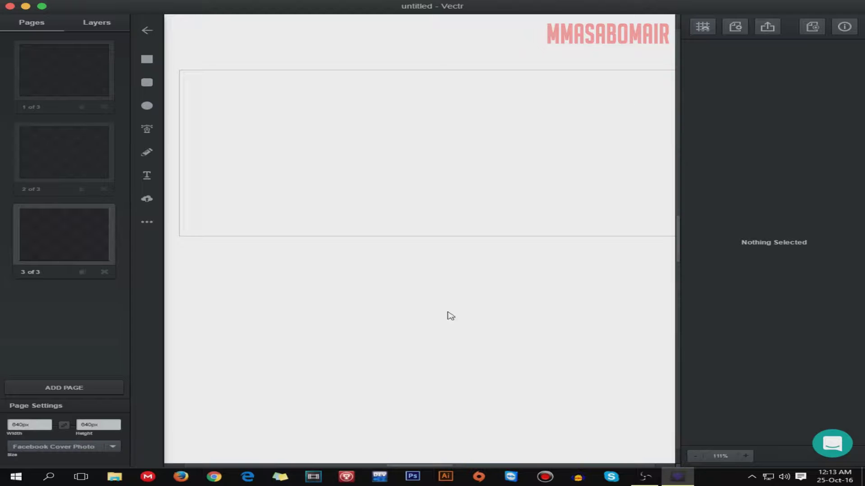
scroll(473, 296, "down", 5)
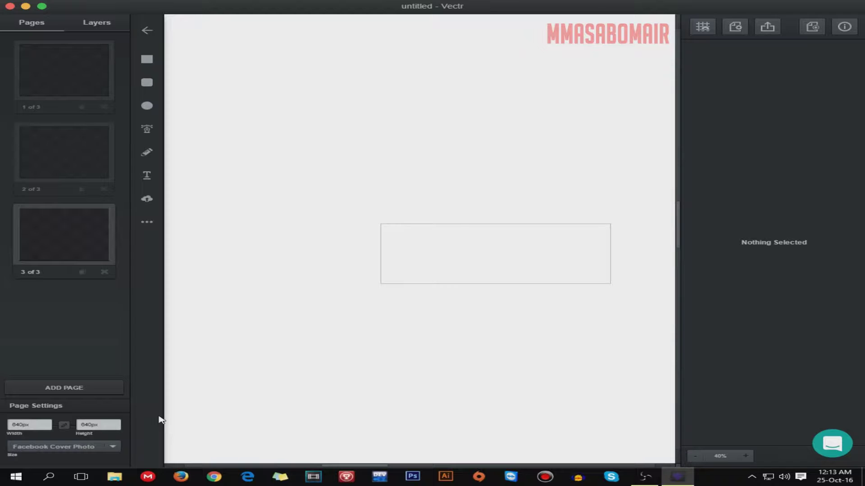
Set the third page's size to the YouTube Channel preset and center the page in view
left_click(68, 446)
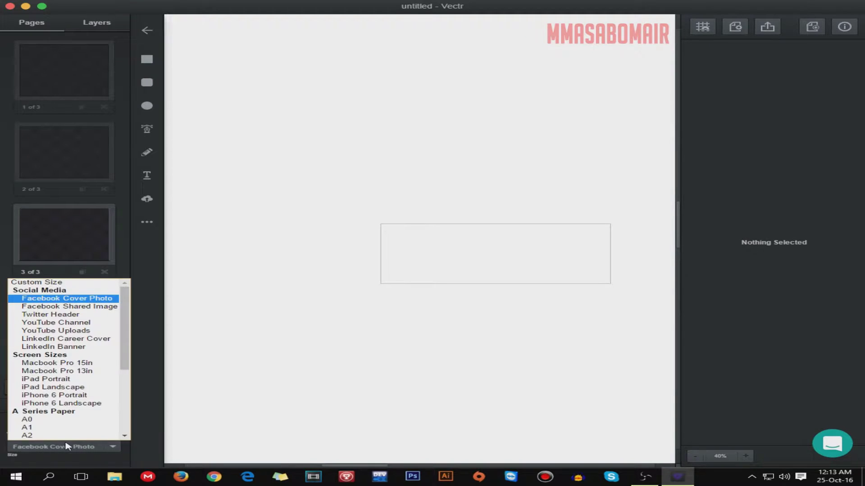
left_click(67, 323)
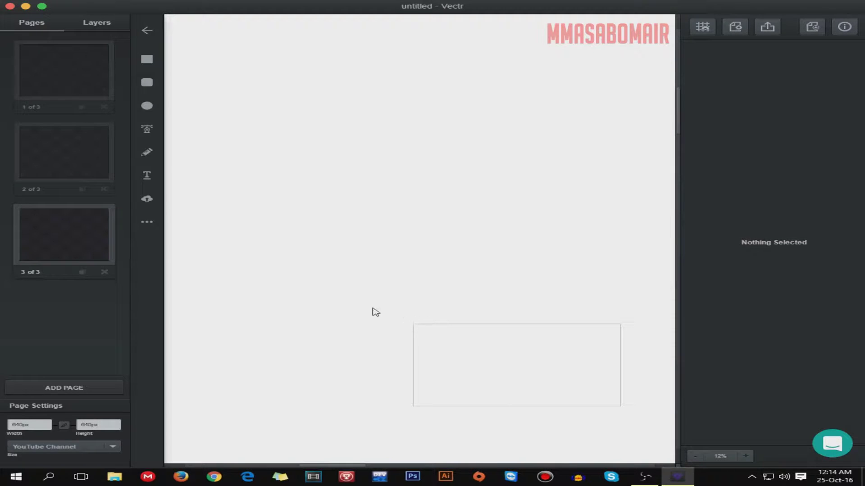
left_click_drag(373, 310, 428, 344)
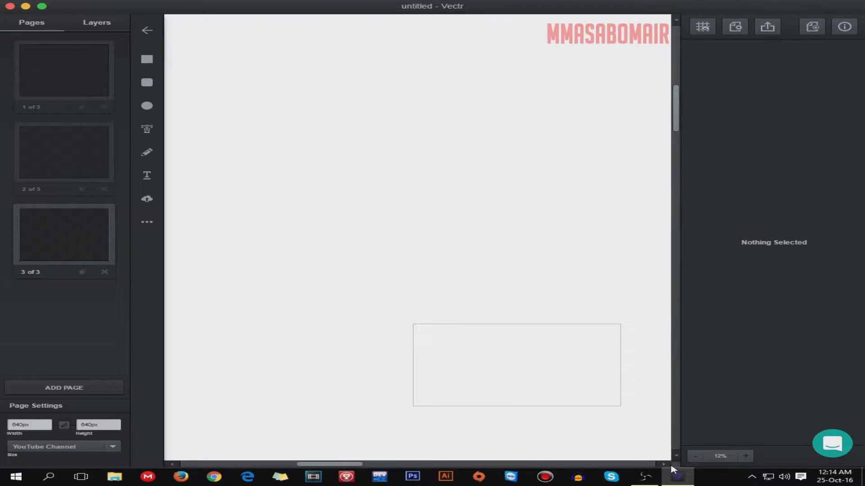
left_click_drag(332, 467, 455, 466)
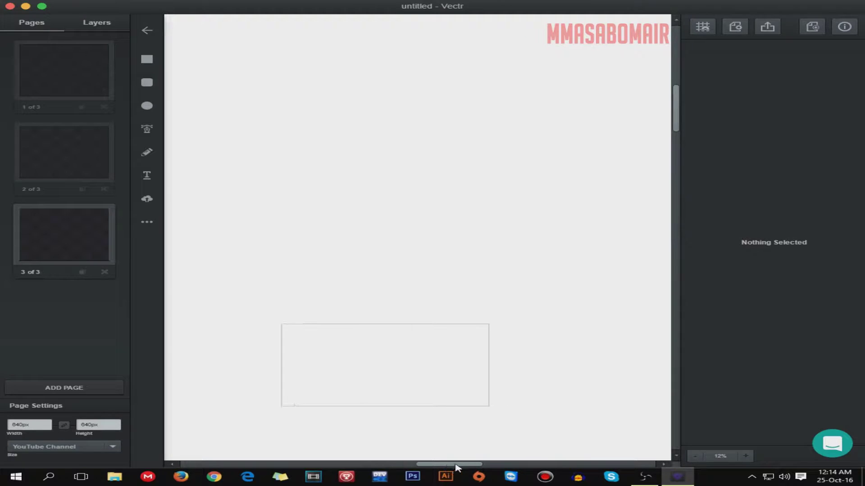
scroll(338, 388, "down", 3)
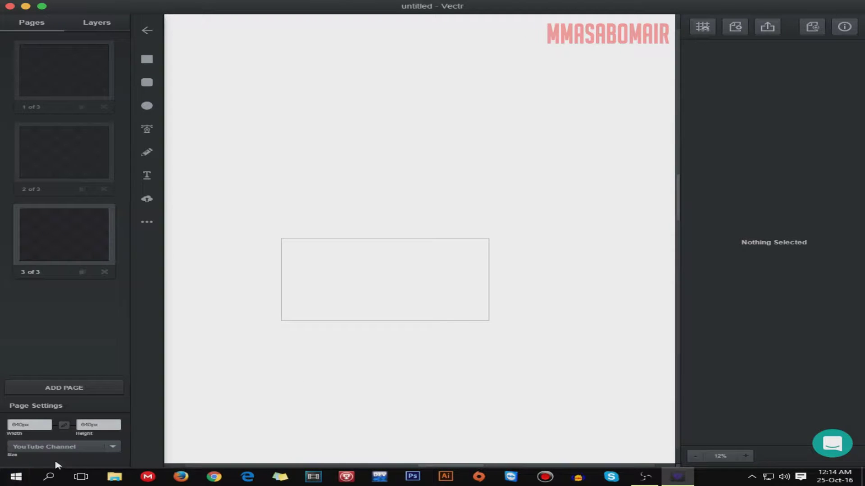
Set the third page's size to the YouTube Uploads preset
left_click(55, 447)
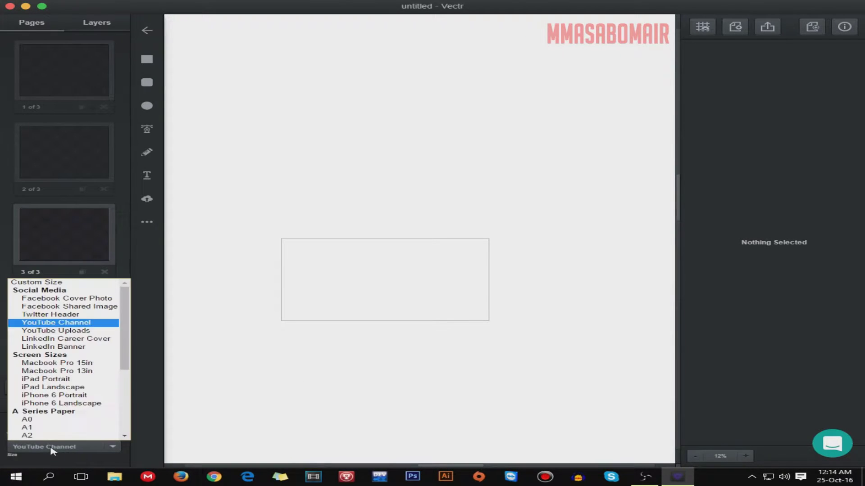
left_click(94, 331)
scroll(268, 276, "up", 1)
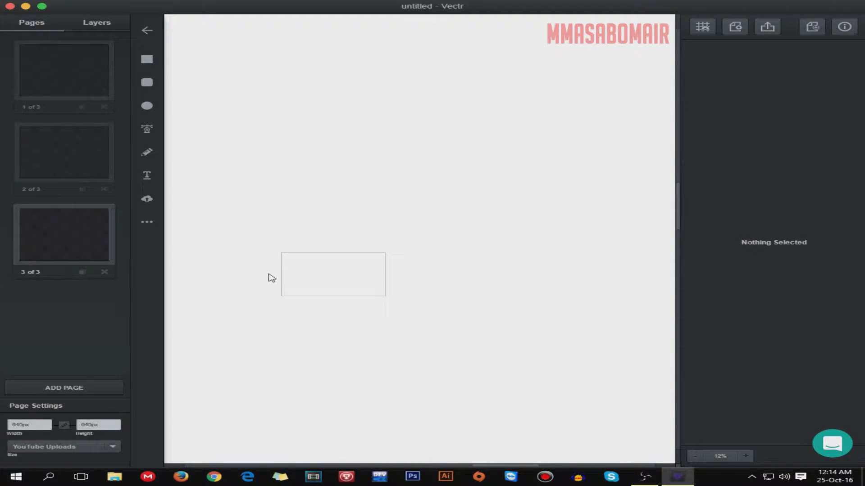
scroll(211, 334, "up", 5)
scroll(205, 338, "down", 4)
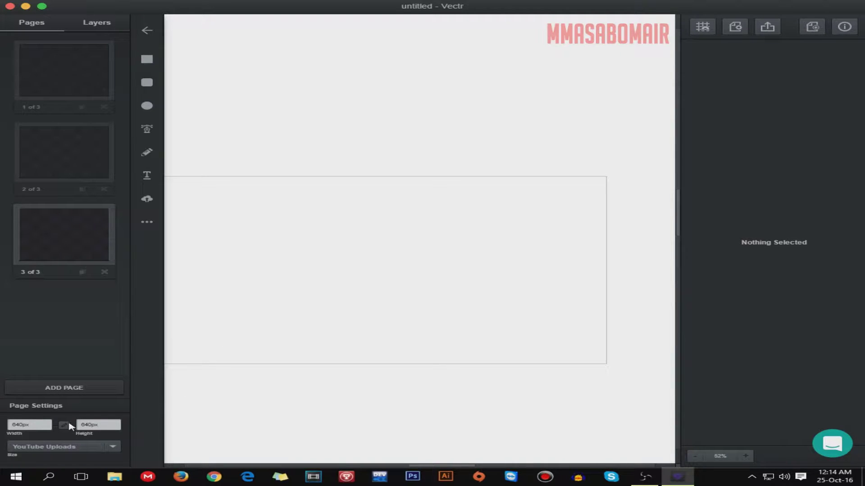
Browse the page size presets through the paper and web ad formats, keeping YouTube Uploads as the size
left_click(63, 449)
scroll(63, 412, "down", 5)
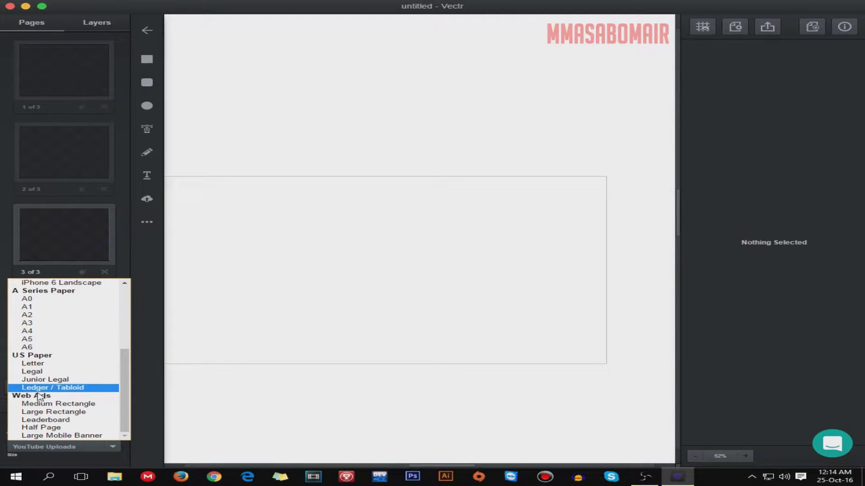
scroll(54, 383, "up", 5)
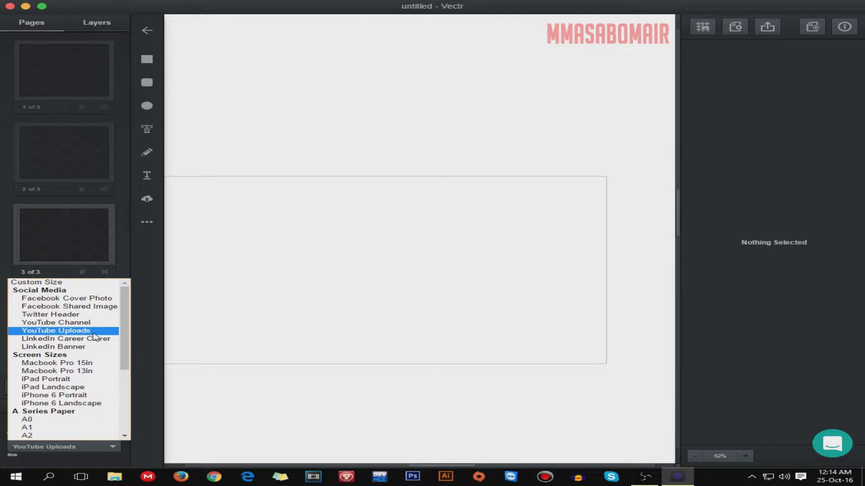
left_click(68, 331)
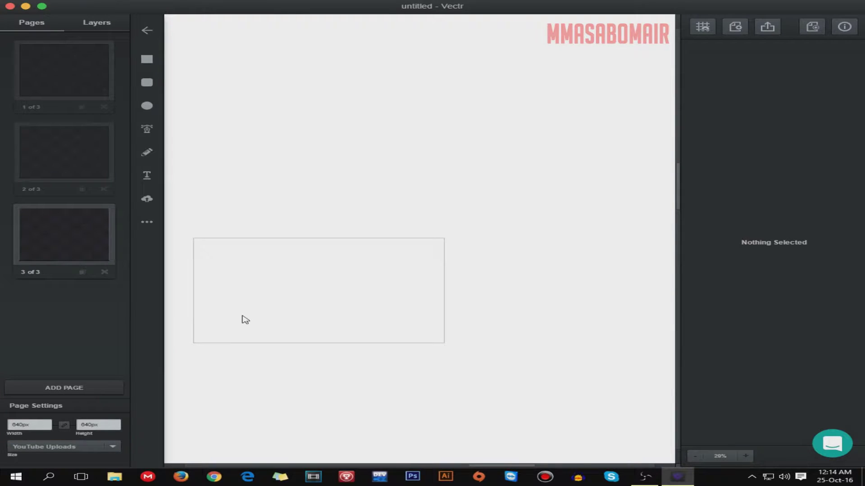
scroll(500, 453, "left", 5)
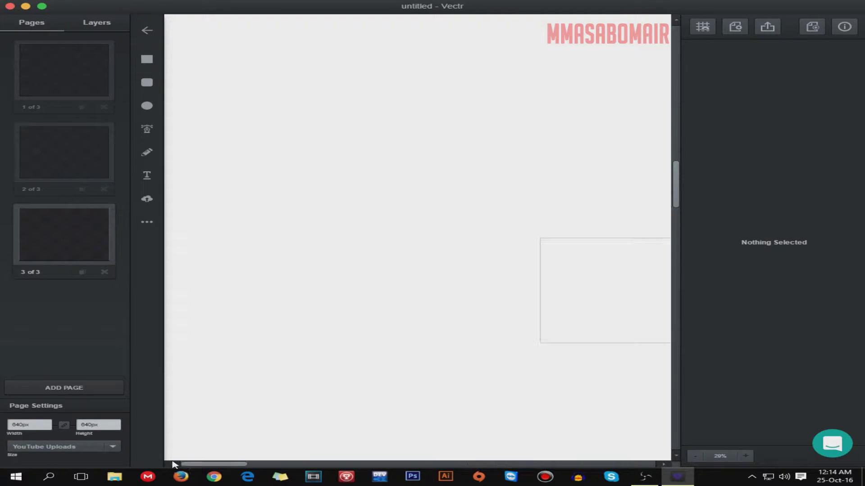
scroll(662, 467, "right", 4)
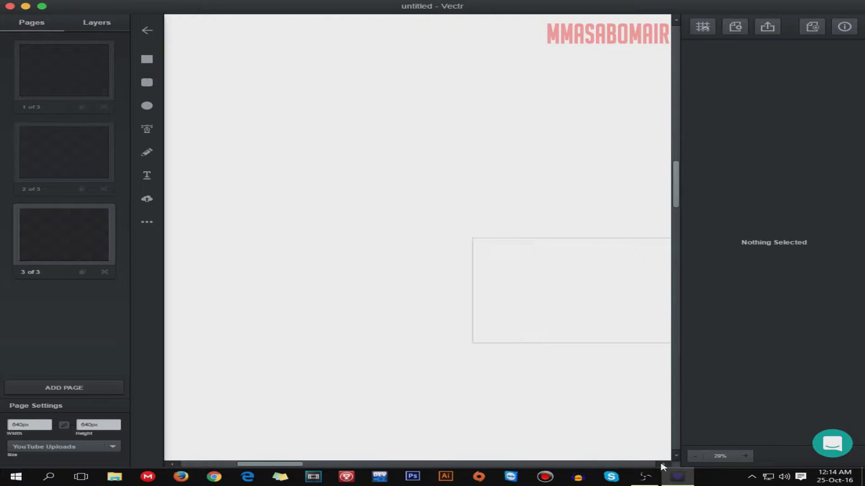
scroll(464, 421, "up", 5)
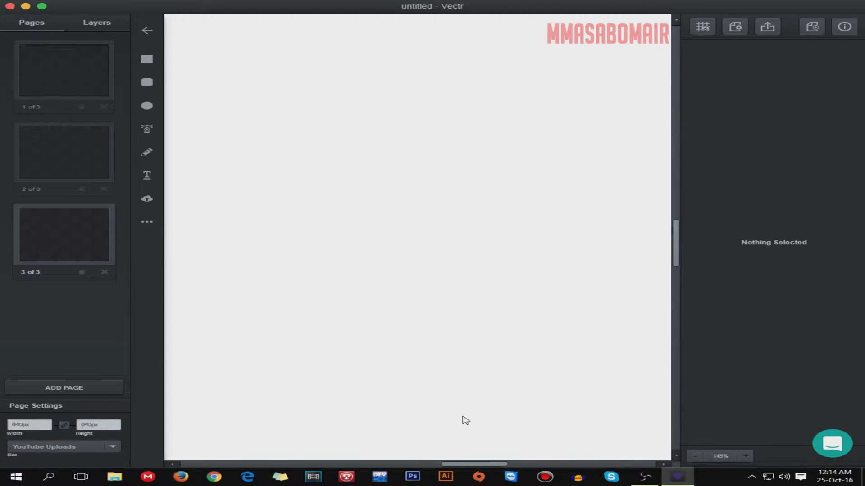
scroll(464, 427, "down", 3)
scroll(464, 427, "down", 3)
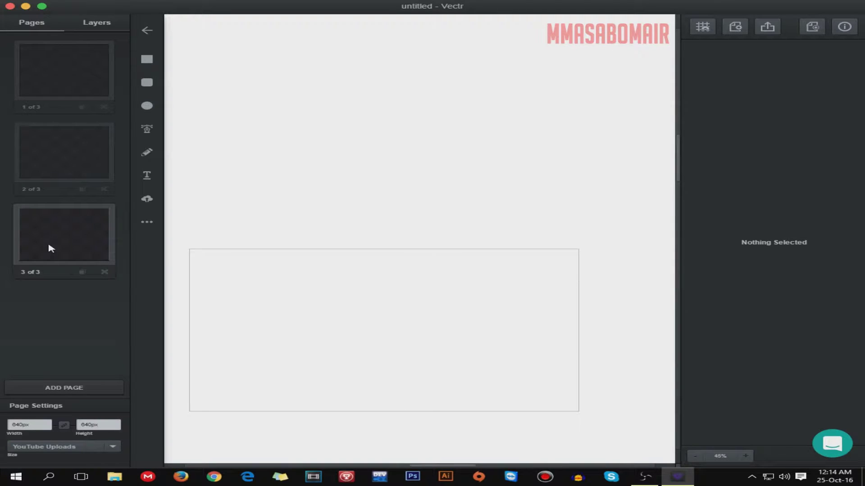
Delete the first two pages, keeping only the YouTube Uploads page
left_click(104, 189)
left_click(105, 108)
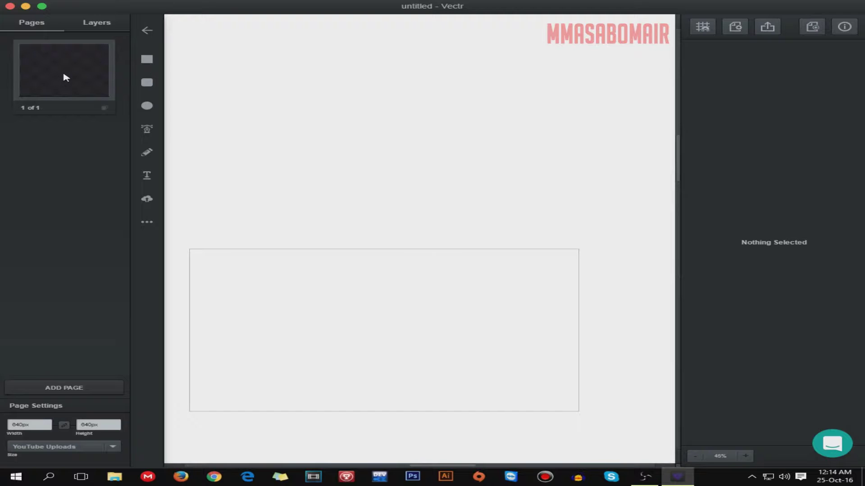
scroll(311, 323, "down", 1)
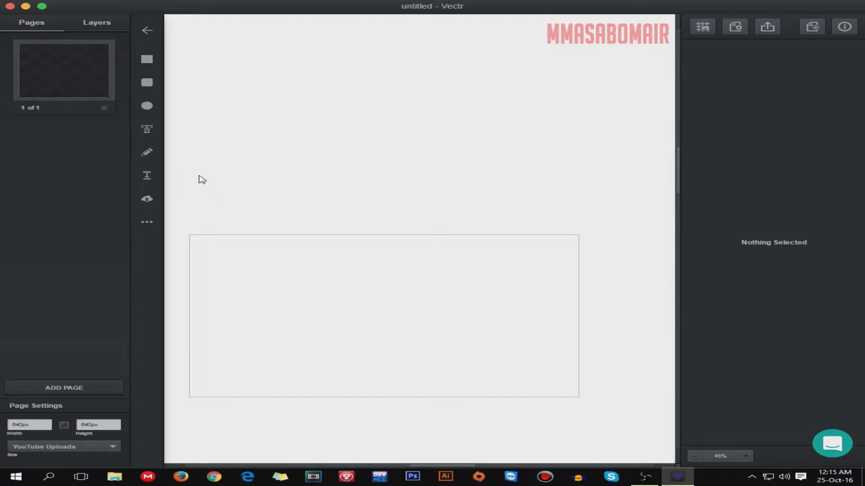
Draw a rectangle covering the whole page and fill it with dark purple, rgba(19,3,51,1)
left_click(147, 63)
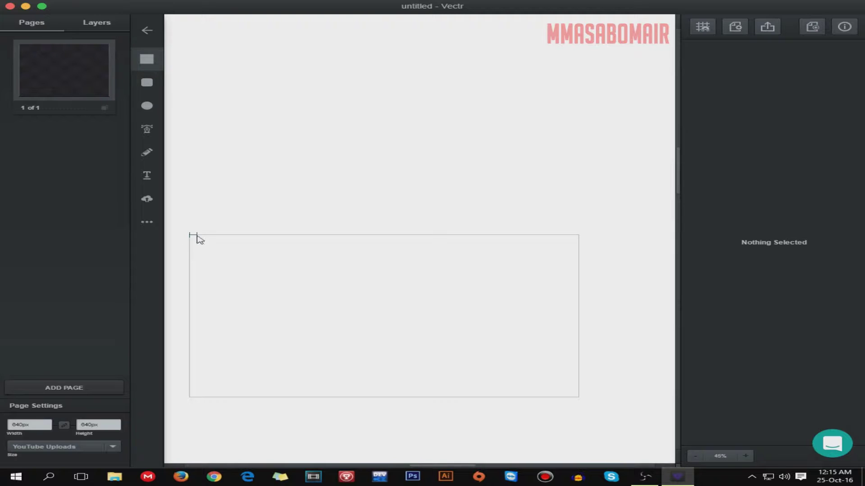
left_click(190, 236)
left_click_drag(190, 236, 578, 400)
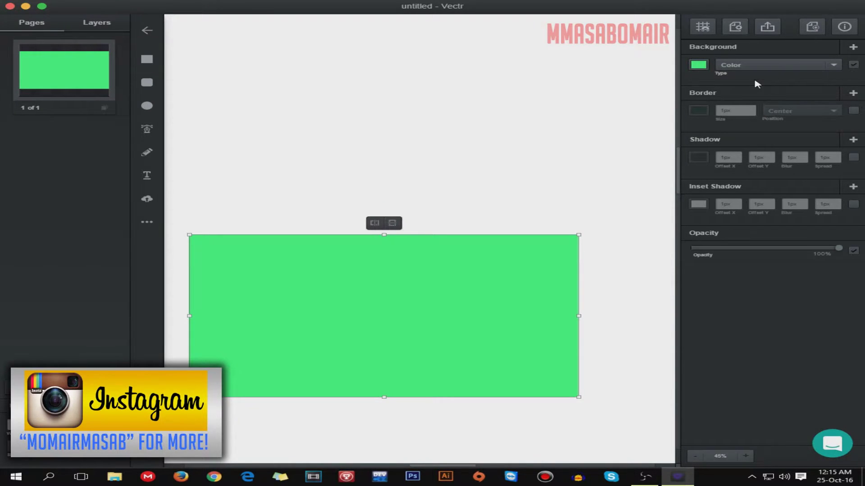
left_click(699, 65)
left_click(651, 88)
left_click_drag(669, 68, 669, 77)
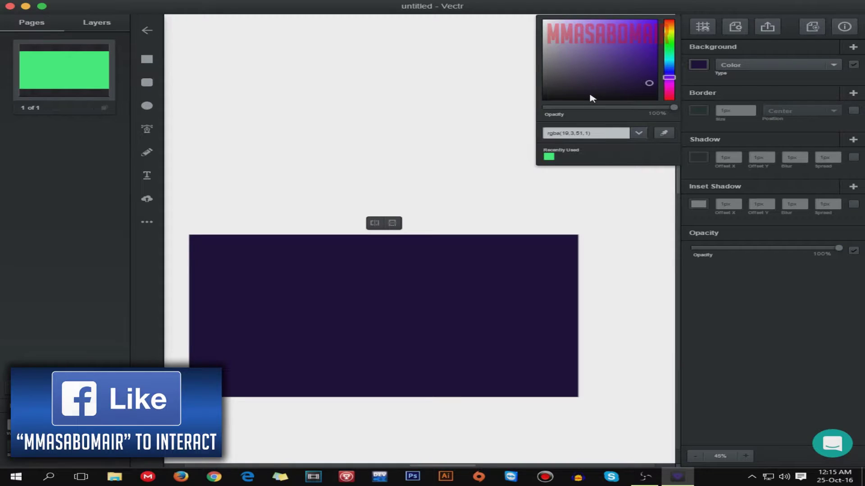
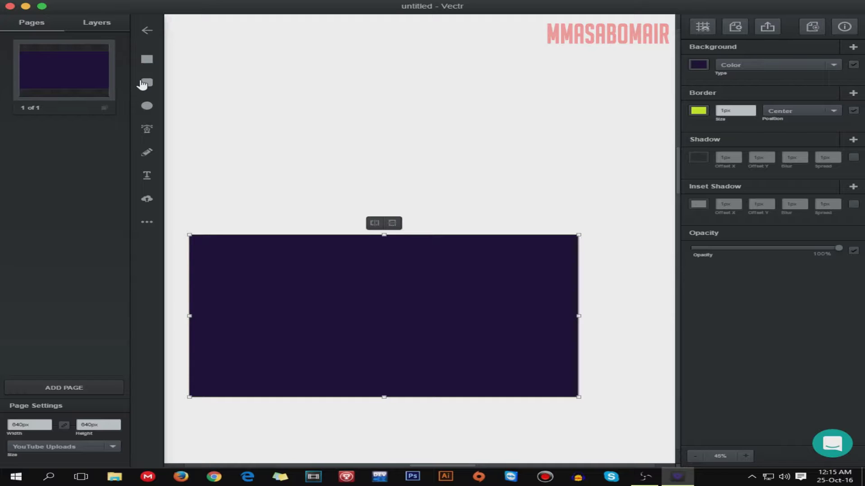
Draw a rounded rectangle inside the purple background and fill it with bright lime green
left_click(152, 87)
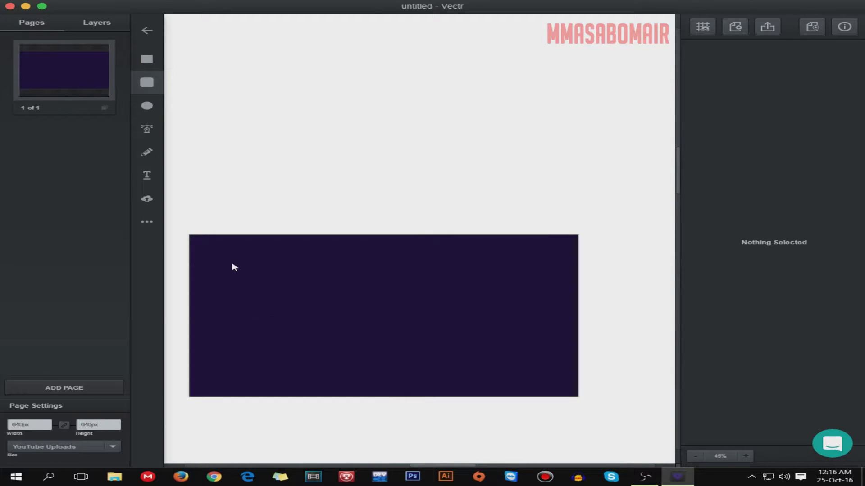
left_click_drag(275, 282, 480, 356)
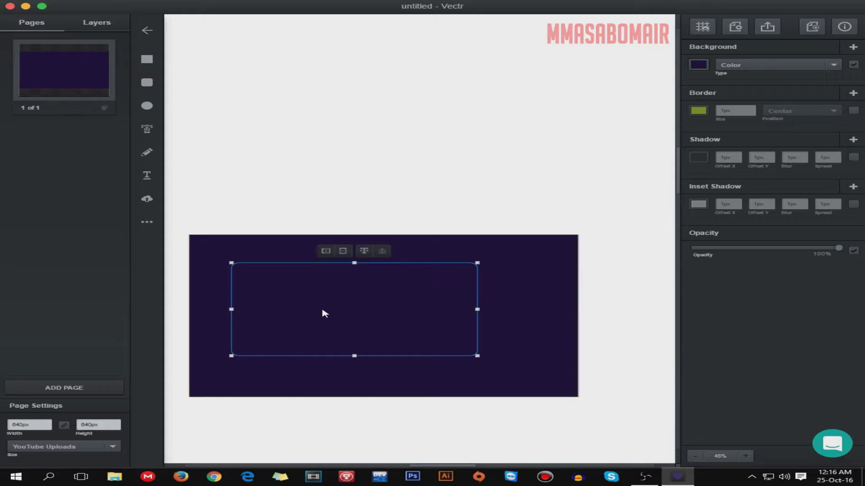
left_click(699, 65)
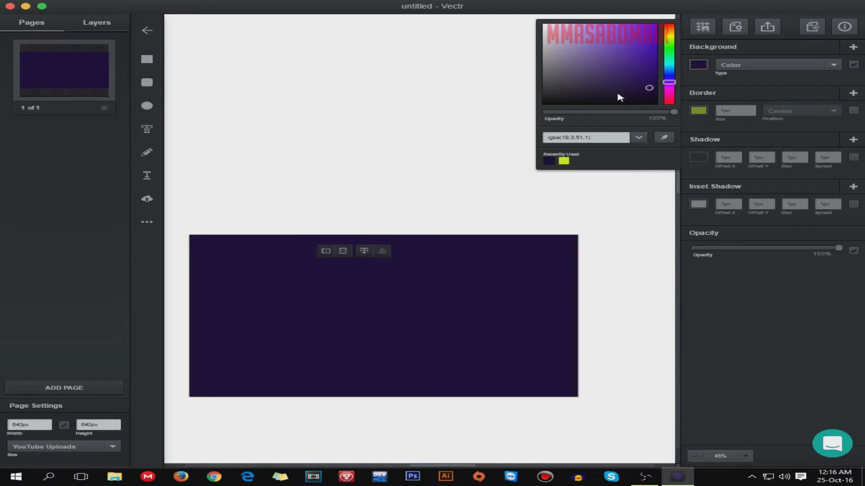
left_click_drag(620, 97, 543, 23)
left_click_drag(669, 82, 670, 43)
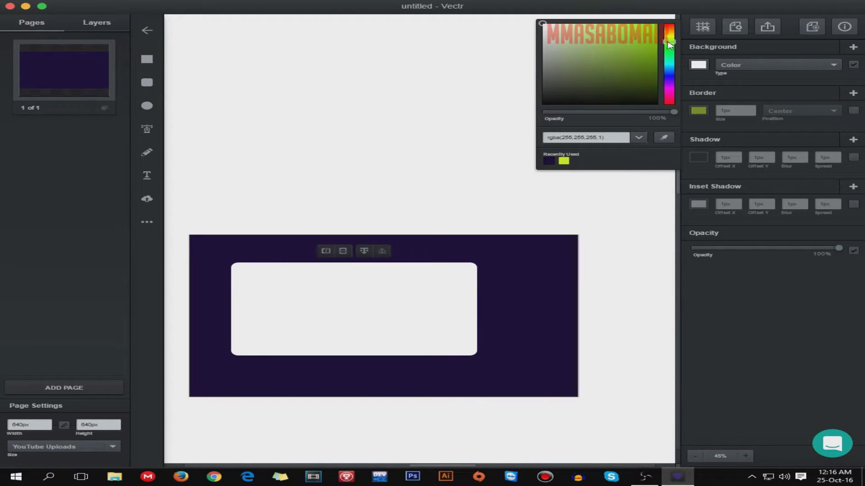
left_click(658, 24)
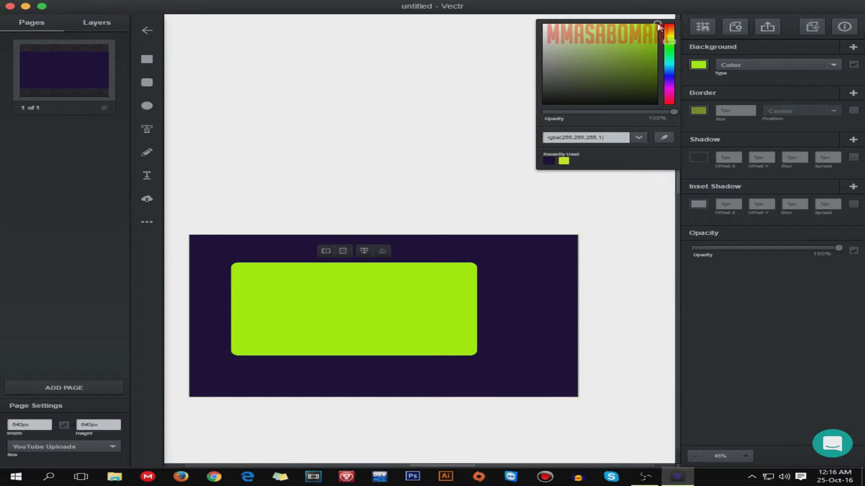
left_click(794, 306)
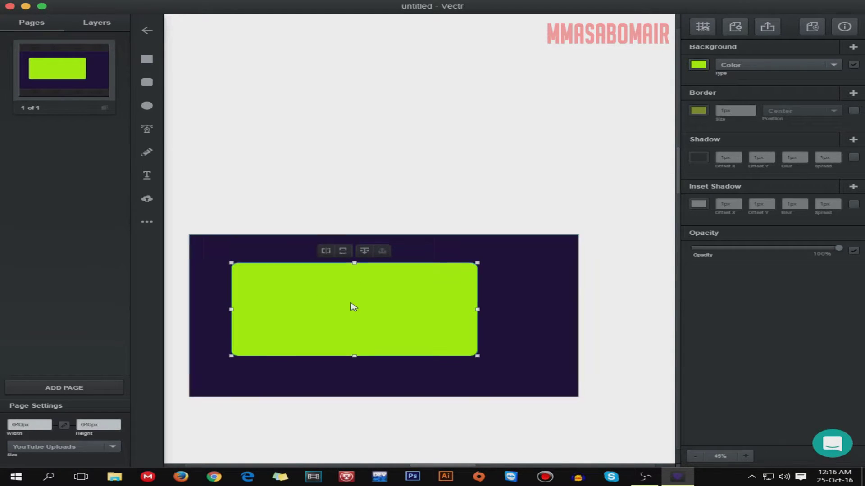
Center the green rounded rectangle and enlarge it to about 1164 by 653 px, leaving a purple margin around it
left_click_drag(365, 301, 390, 318)
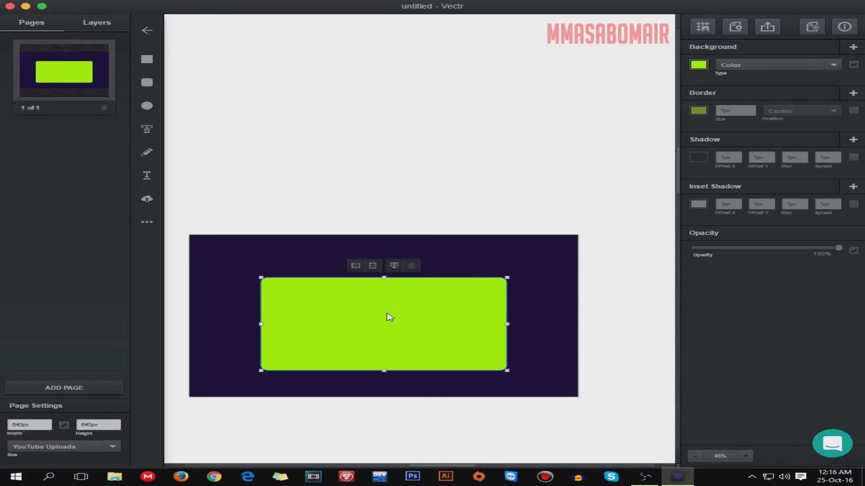
left_click_drag(260, 278, 207, 245)
left_click(531, 382)
left_click(498, 367)
left_click_drag(508, 371, 565, 390)
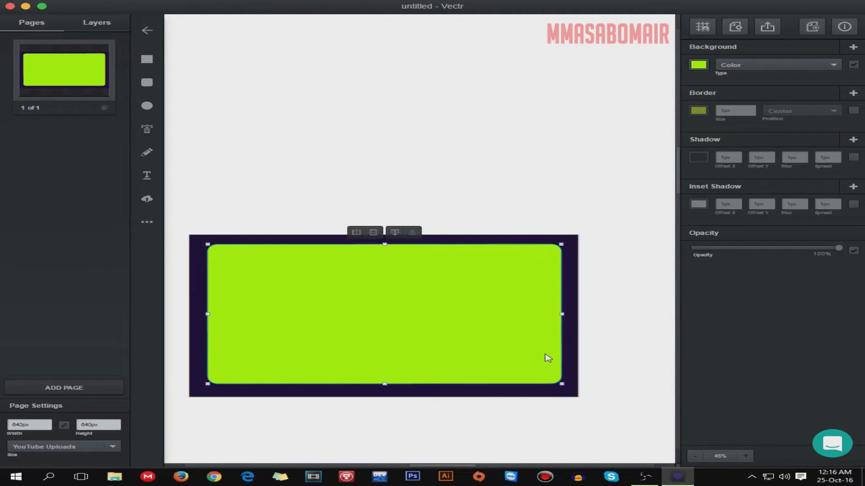
Show the layer list and lock the BezierRoundRect layer
left_click(106, 28)
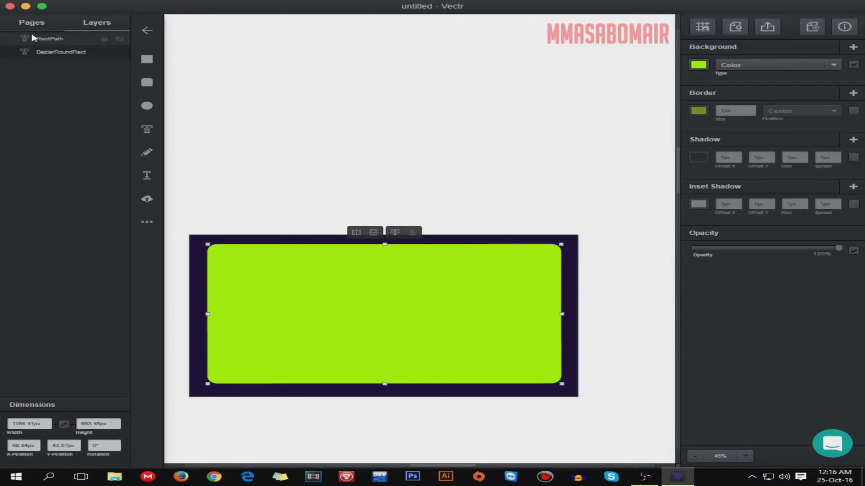
left_click(63, 53)
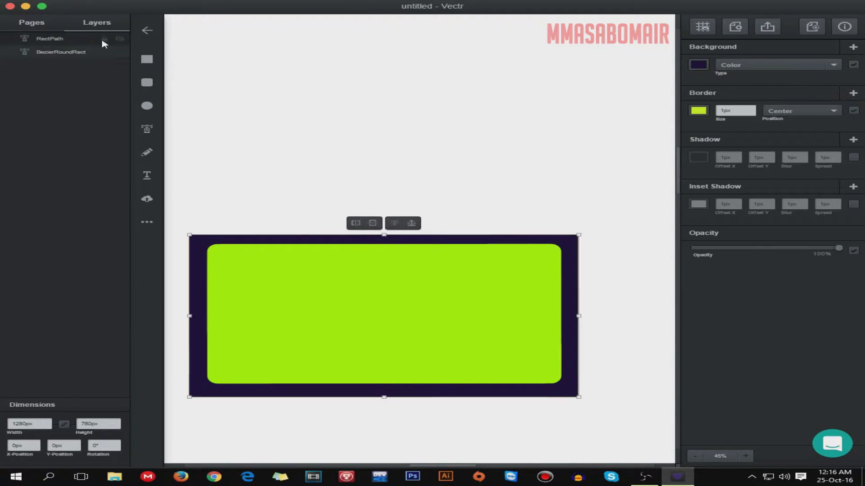
left_click(104, 39)
left_click(104, 53)
Toggle the RectPath layer's visibility off and back on twice
left_click(119, 39)
left_click(118, 40)
left_click(119, 40)
left_click(119, 39)
Draw an ellipse about 417 px wide on the green rectangle and fill it with near-black
left_click(147, 105)
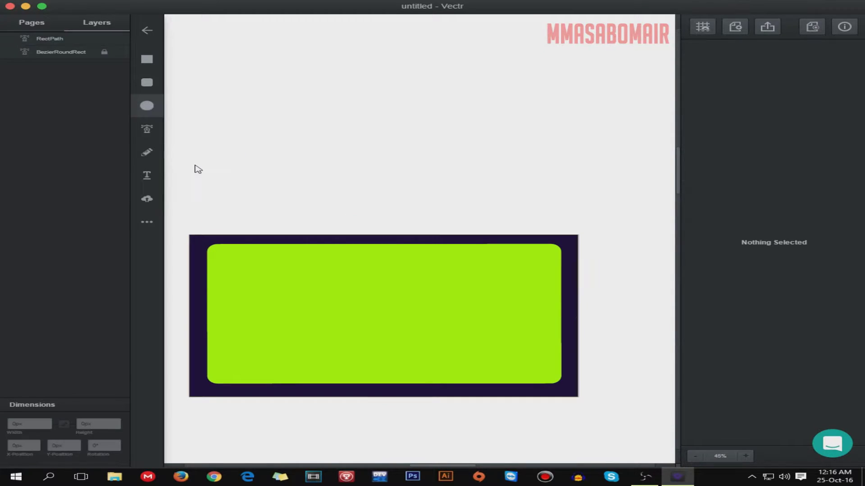
left_click_drag(256, 262, 380, 323)
left_click(699, 65)
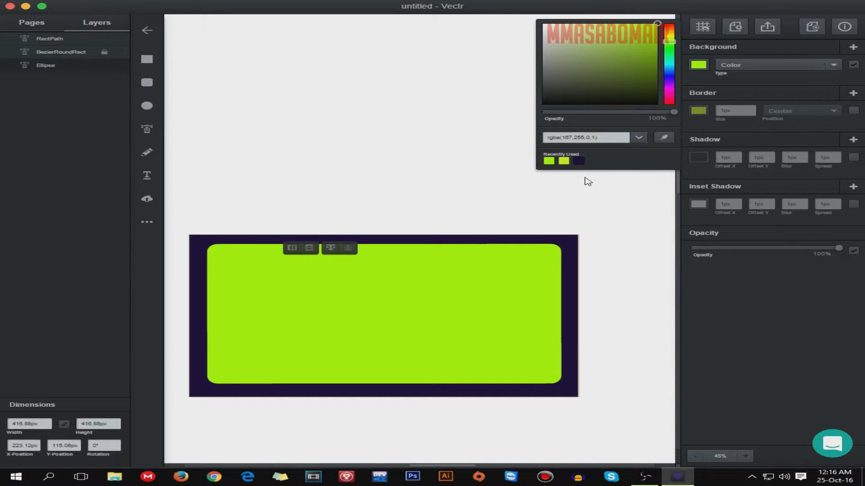
left_click(669, 81)
left_click(561, 104)
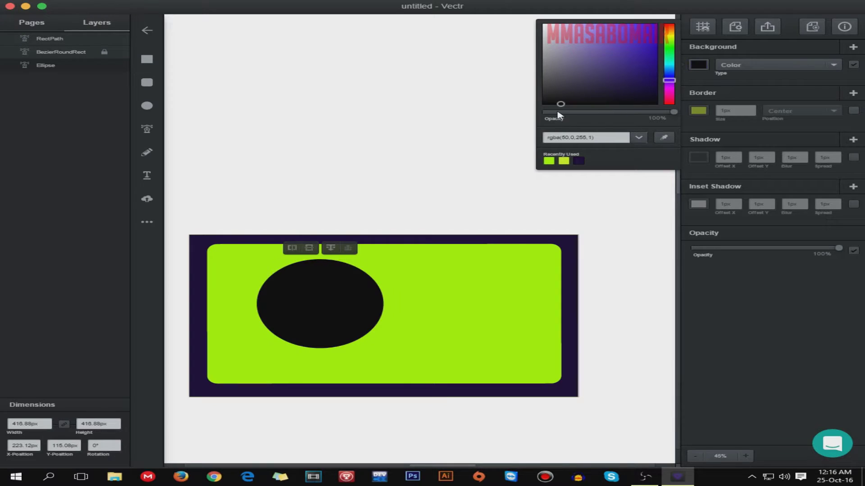
Replace the ellipse with a new black one about 476 px wide, placed in the left half of the green rectangle
left_click(146, 106)
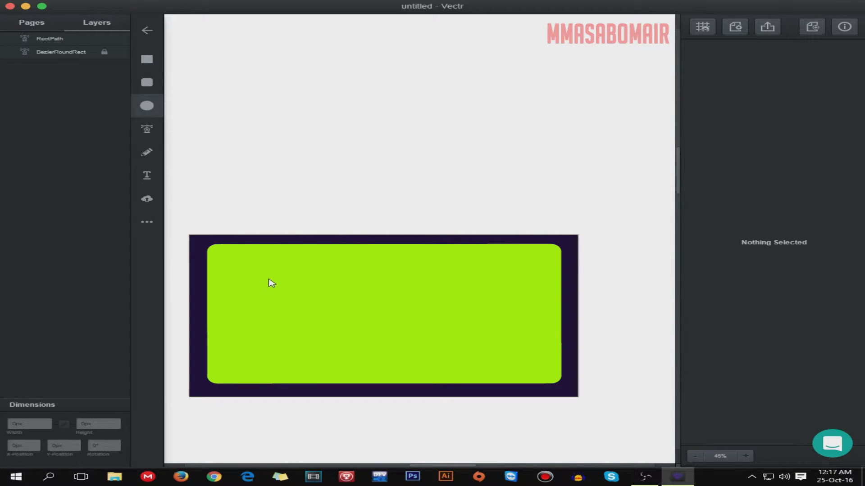
mouse_move(268, 282)
left_mouse_down()
mouse_move(326, 320)
mouse_move(358, 290)
left_mouse_up()
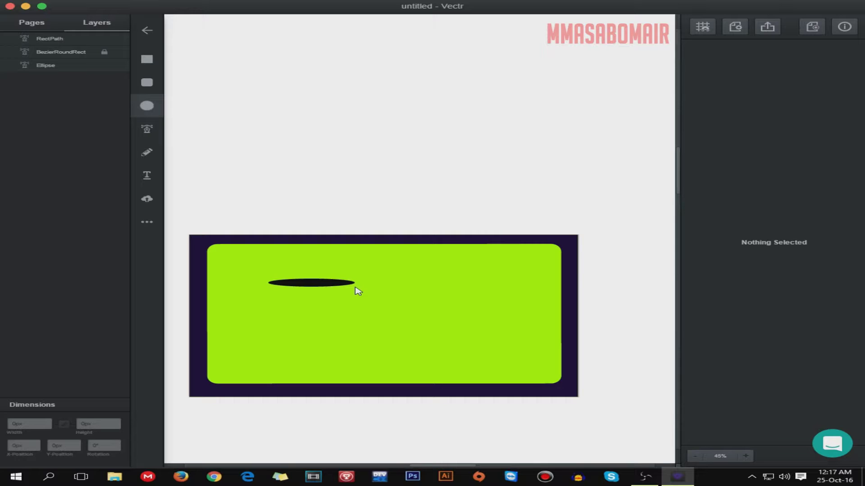
mouse_move(357, 291)
left_mouse_down()
mouse_move(309, 301)
mouse_move(328, 330)
mouse_move(314, 314)
mouse_move(438, 341)
mouse_move(415, 327)
left_mouse_up()
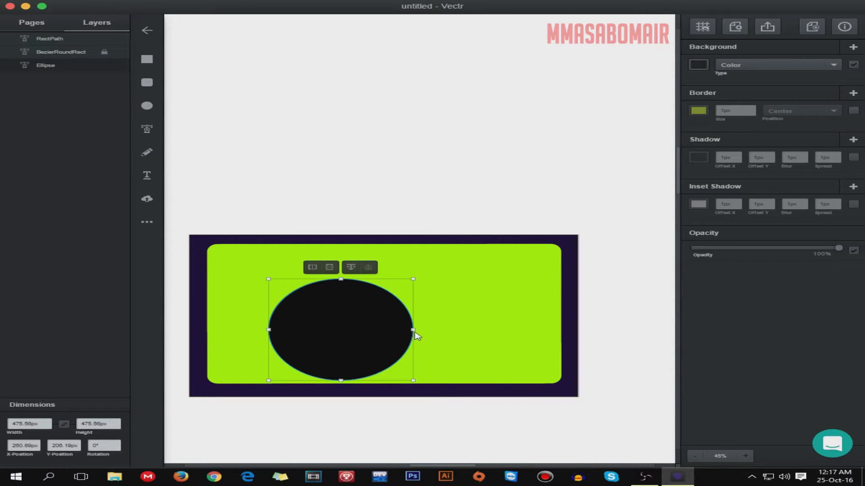
left_click_drag(379, 334, 328, 320)
left_click(425, 299)
left_click(423, 299)
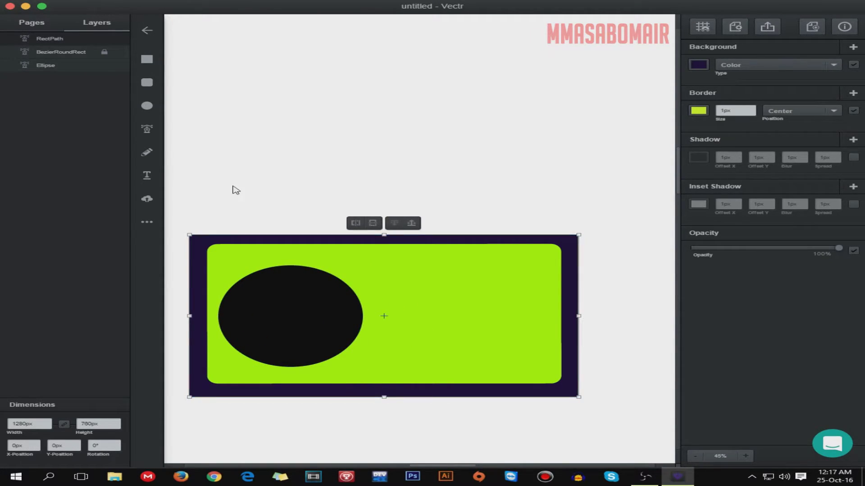
Draw a pen path from beside the ellipse to a curved second anchor in the right half of the green rectangle
left_click(148, 132)
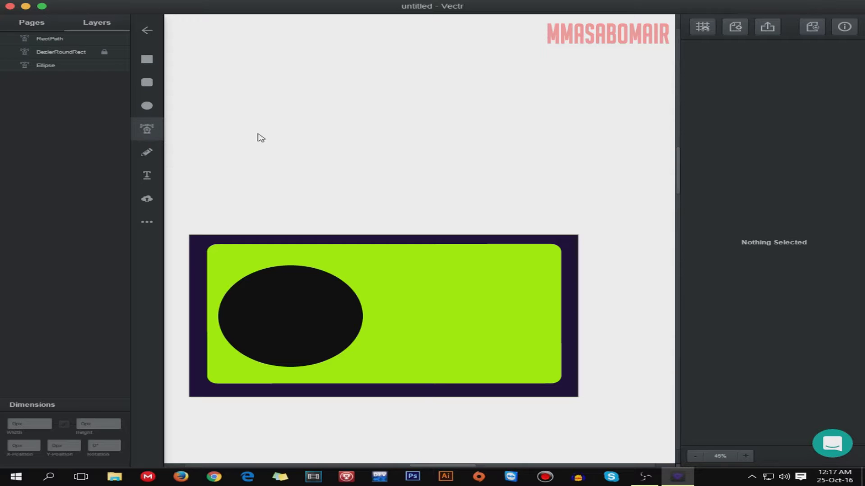
left_click(349, 266)
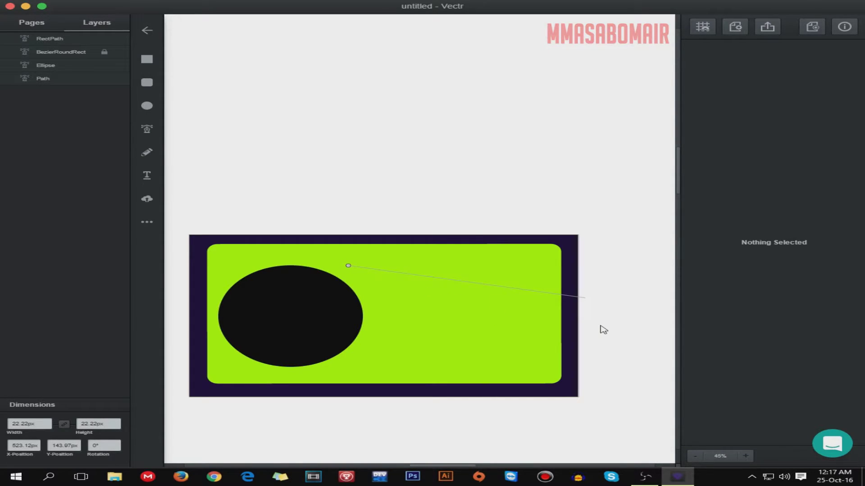
left_click_drag(500, 319, 565, 390)
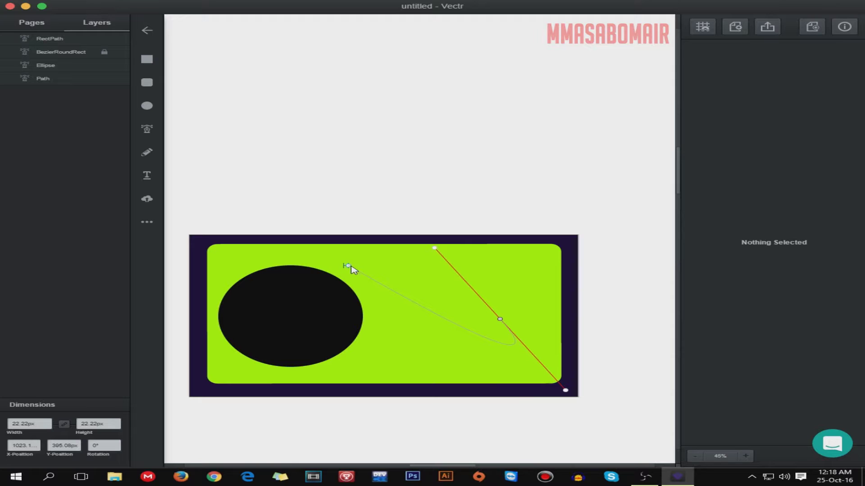
key("Escape")
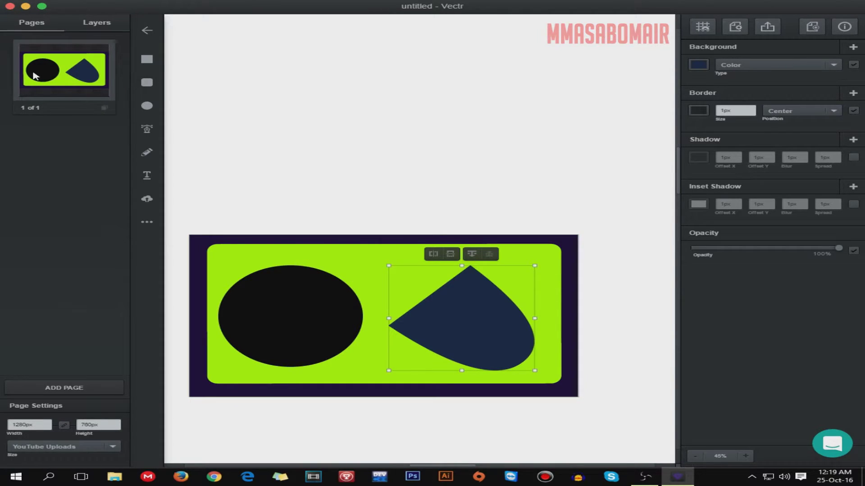
Try to rename the pen-drawn Path layer in the layer list and delete that shape
left_click(79, 24)
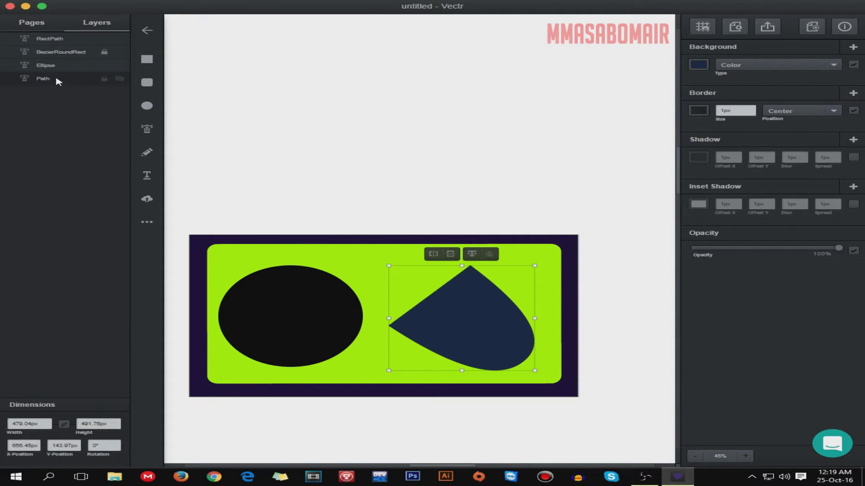
double_click(67, 81)
key("Return")
double_click(46, 82)
key("BackSpace")
key("Delete")
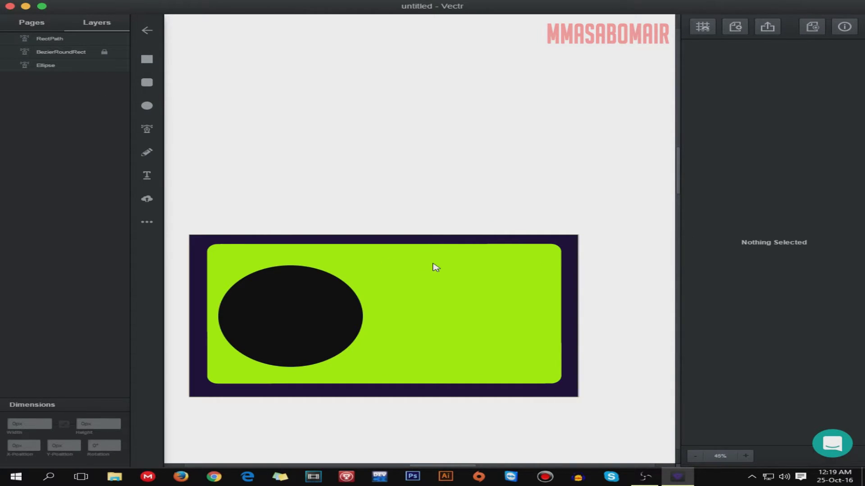
Add the text "asdjaiosdjasidhasophidasidhyoasd" on the green rectangle beside the black ellipse
left_click(144, 176)
left_click(409, 309)
left_click(472, 333)
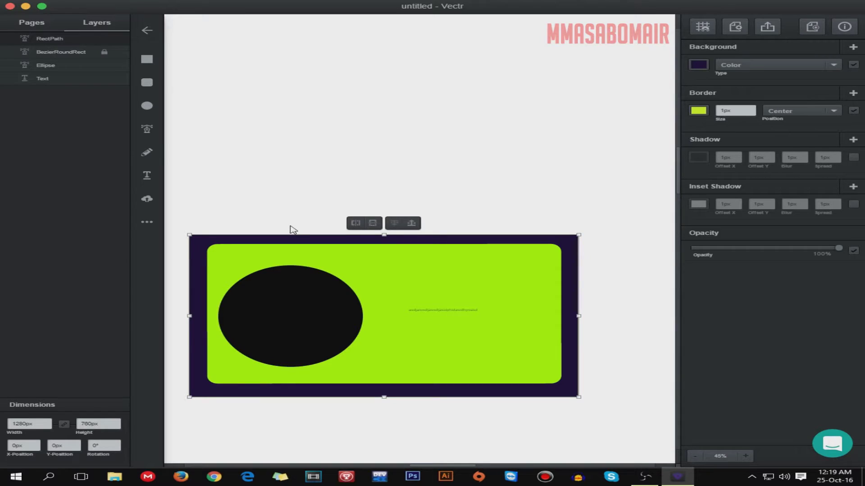
Set the font size of the text beside the ellipse to 85 px
left_click(386, 332)
left_click(423, 313)
left_click(428, 311)
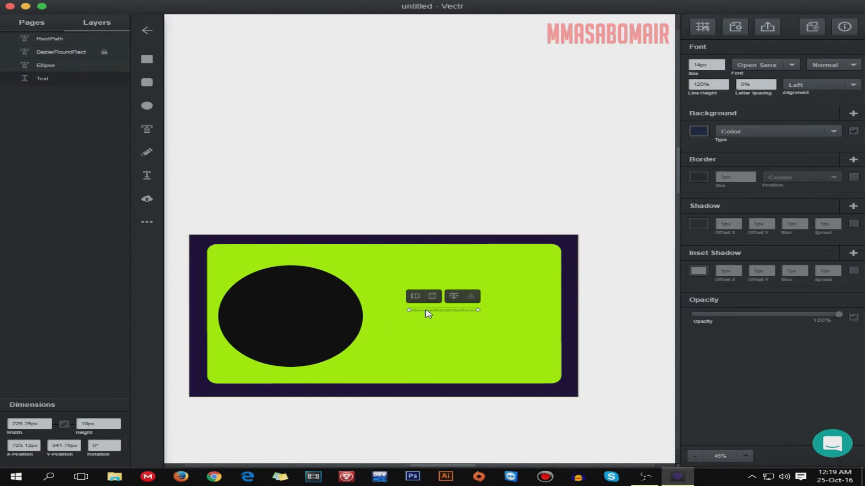
left_click(684, 67)
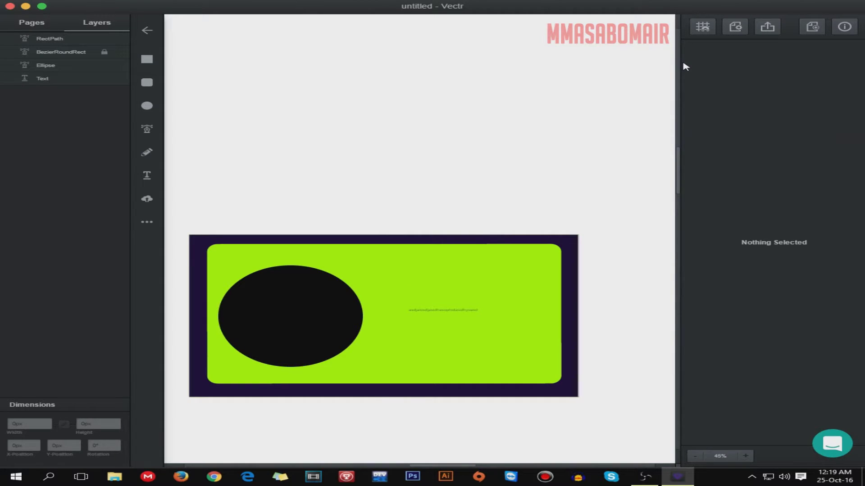
left_click(473, 310)
left_click(701, 66)
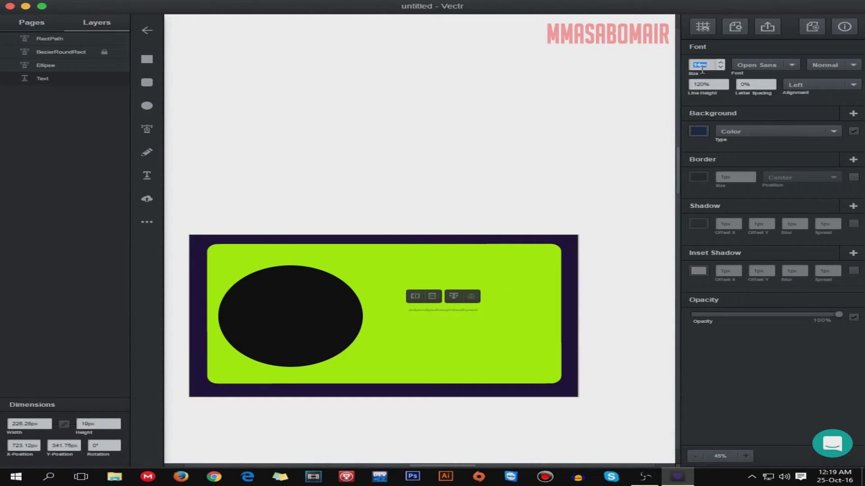
type("85")
key("Return")
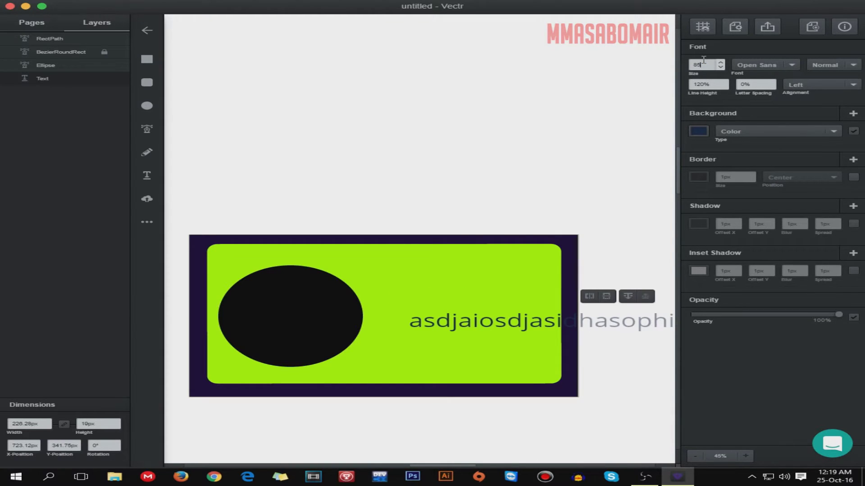
Move the text across the black ellipse and scale it down to fit inside the green rectangle
left_click_drag(490, 338, 245, 318)
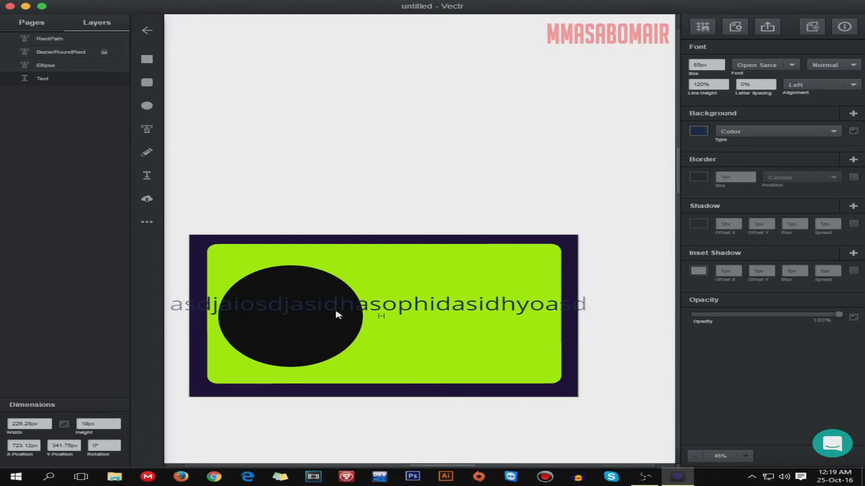
left_click(426, 313)
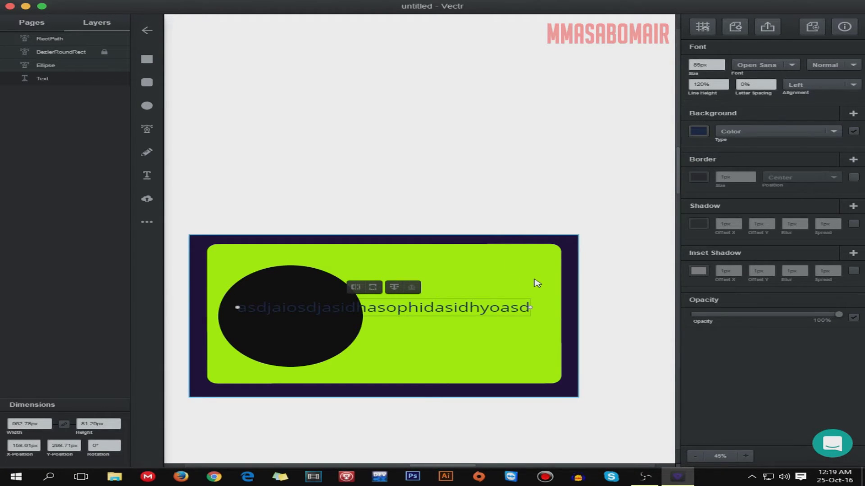
Fill the text with bright red and resize it to about 989 px wide within the green rectangle
left_click(698, 131)
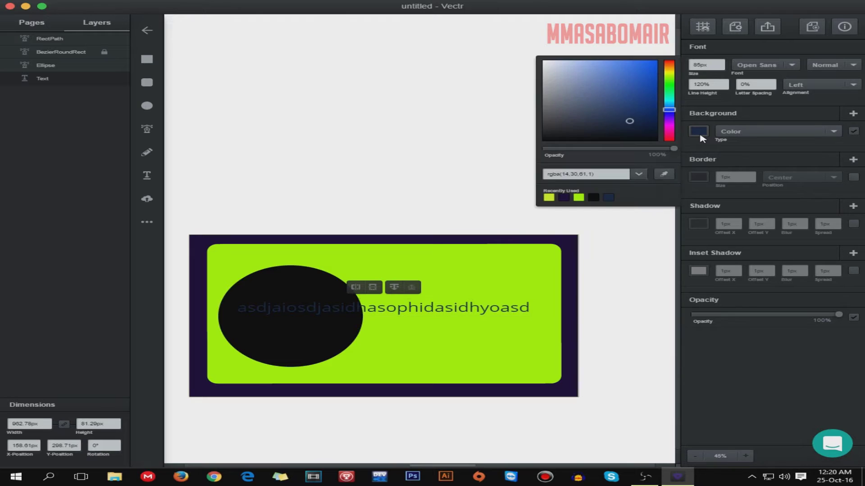
left_click_drag(632, 122, 536, 57)
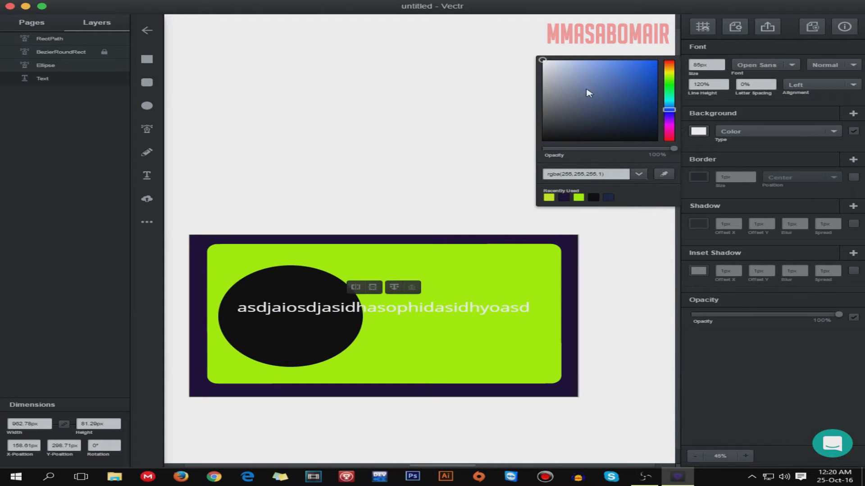
left_click_drag(596, 96, 658, 60)
left_click(670, 126)
left_click_drag(671, 128, 670, 140)
left_click(657, 70)
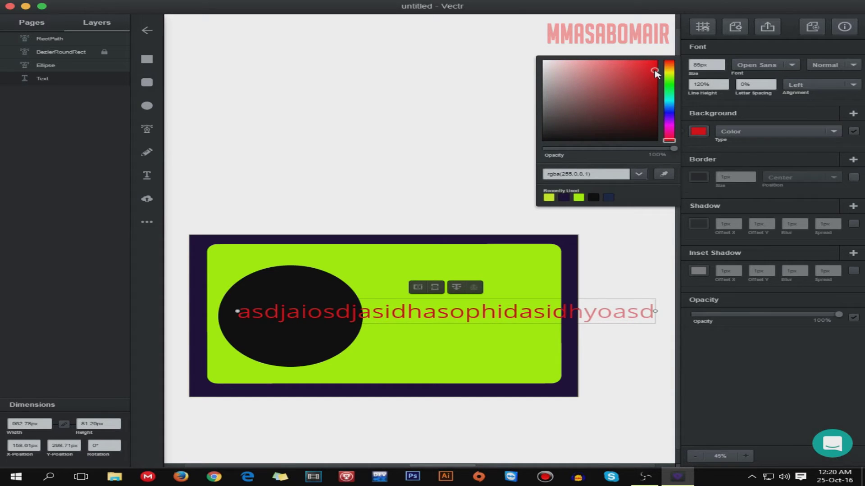
left_click_drag(655, 311, 539, 314)
left_click(723, 306)
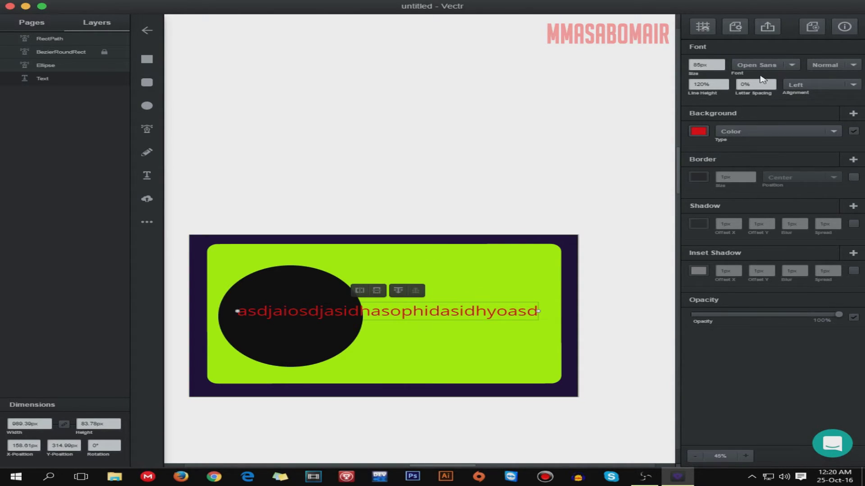
Set the text's font to Adamina and its alignment to Center
left_click(785, 64)
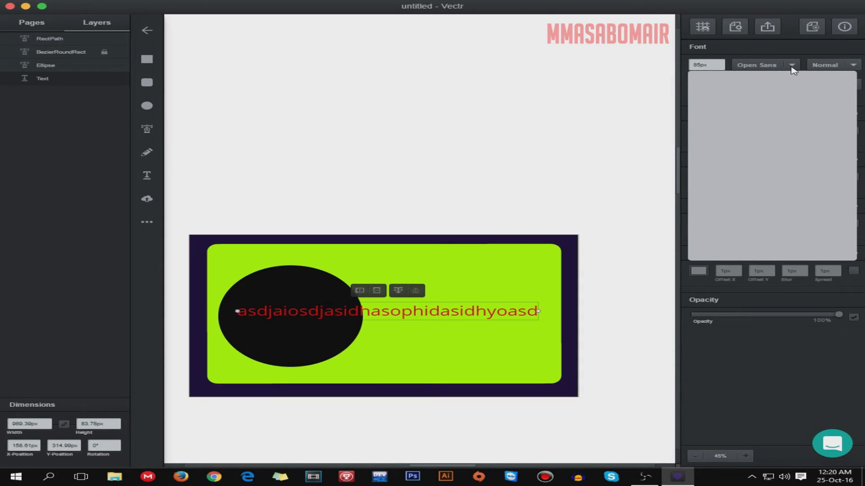
left_click(793, 75)
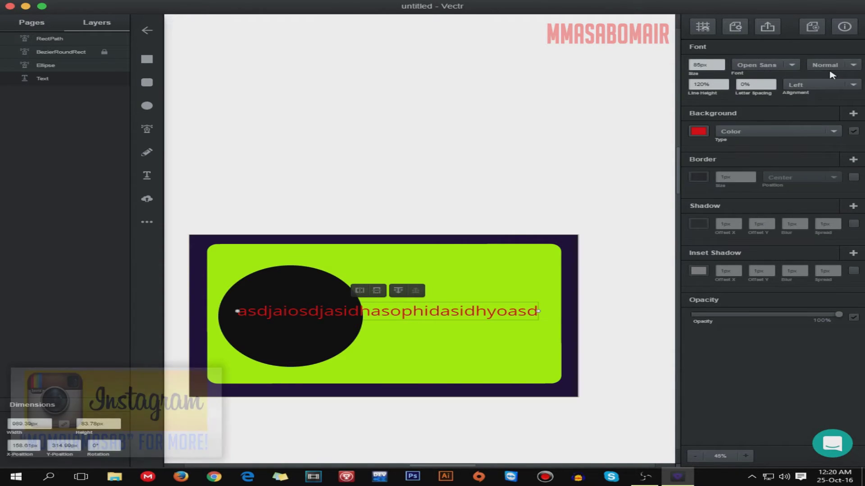
left_click(765, 68)
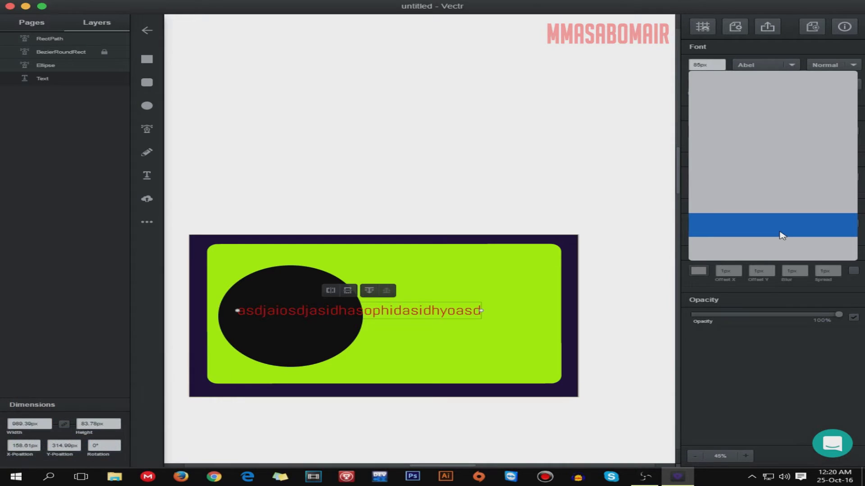
left_click(783, 235)
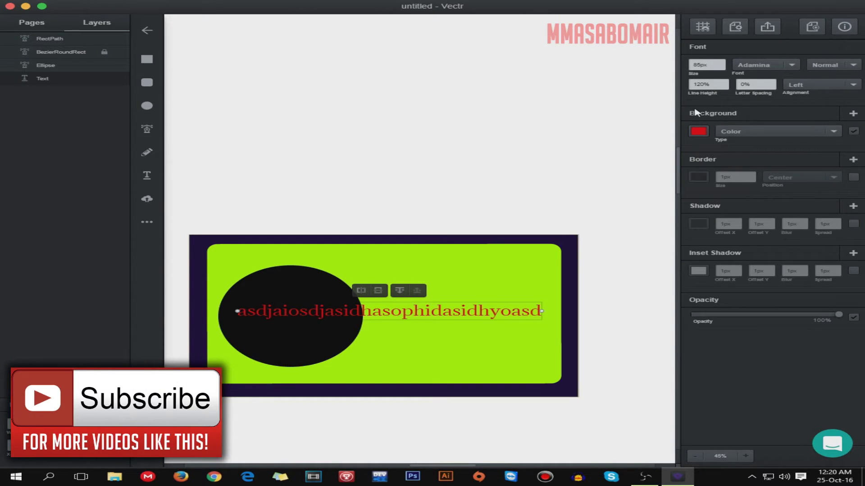
left_click(806, 85)
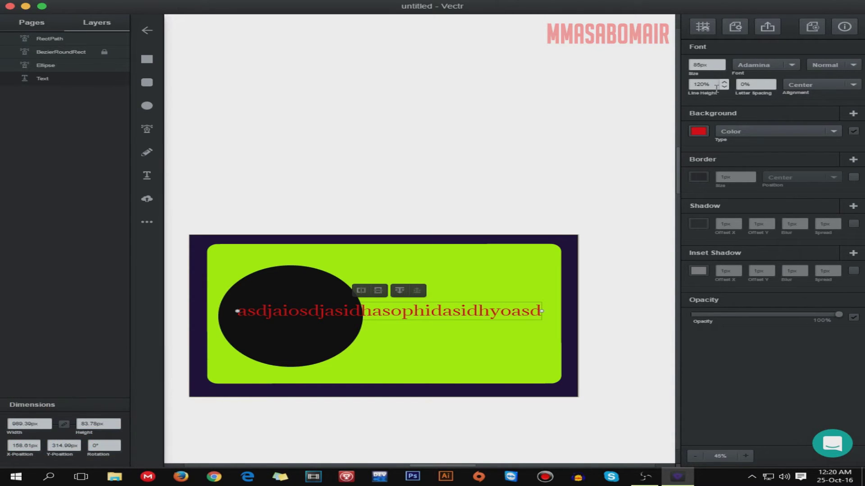
Add a bright blue-violet border to the text
left_click(701, 177)
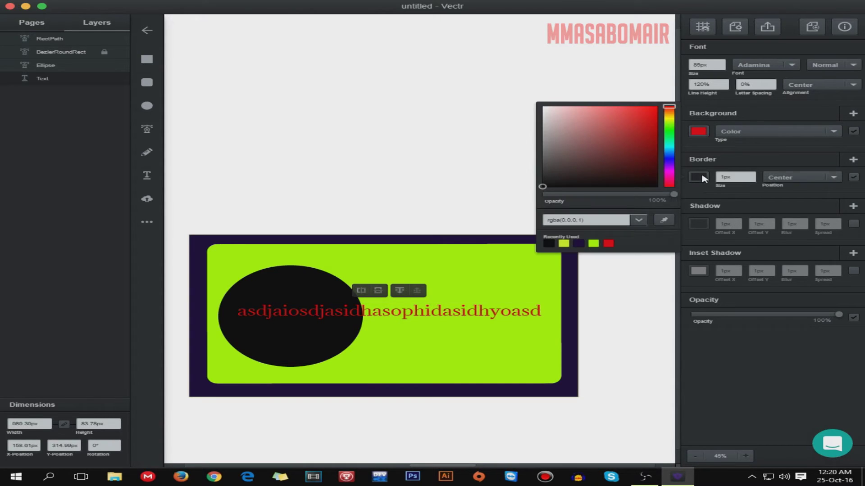
left_click(670, 165)
left_click(622, 171)
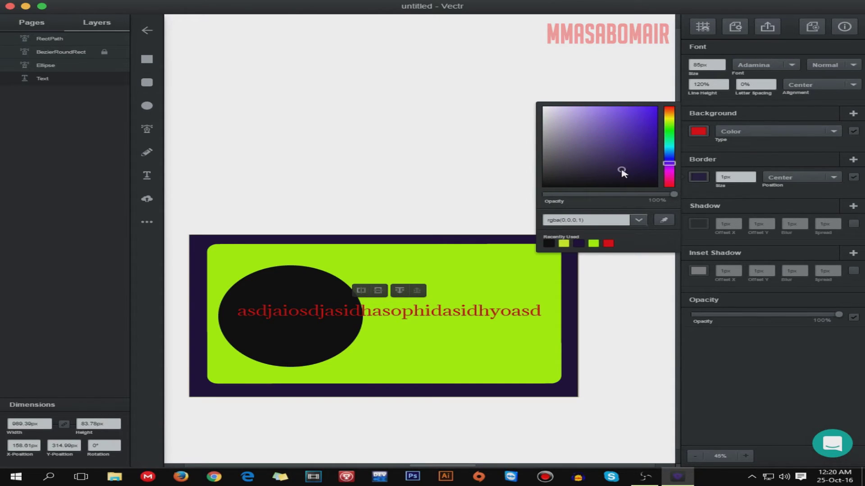
left_click(775, 358)
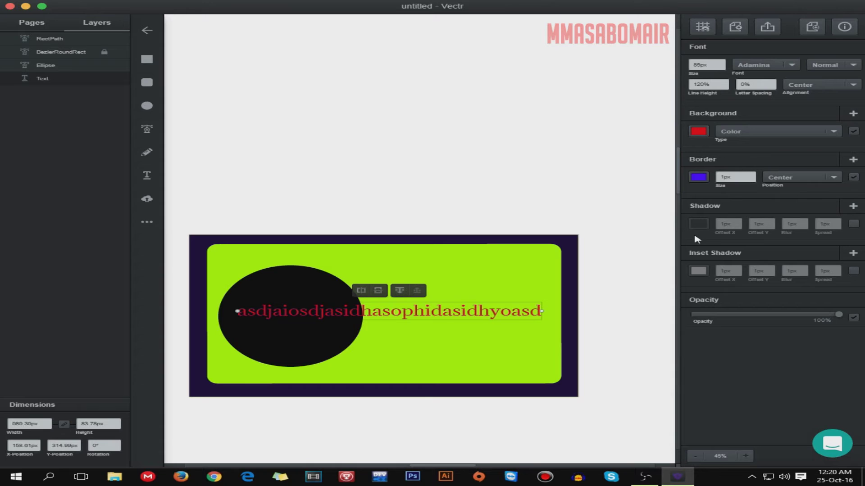
Add a purple shadow to the text
left_click(705, 226)
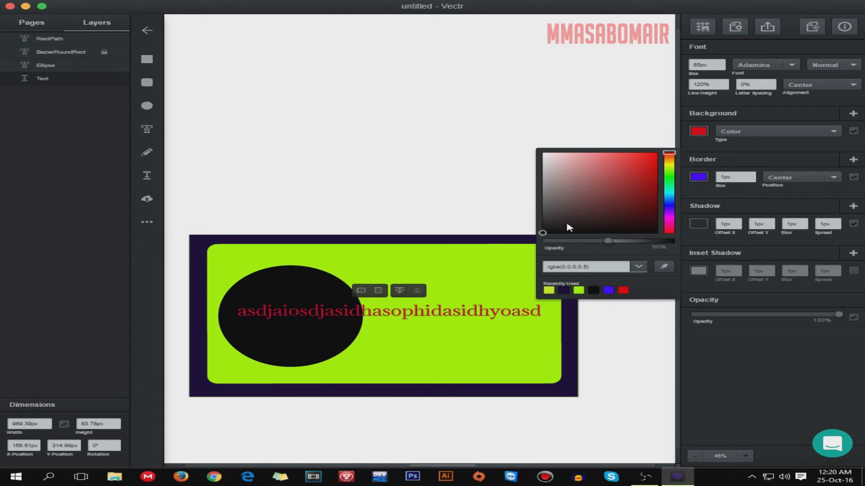
left_click(657, 170)
left_click(670, 190)
left_click(669, 216)
left_click(657, 153)
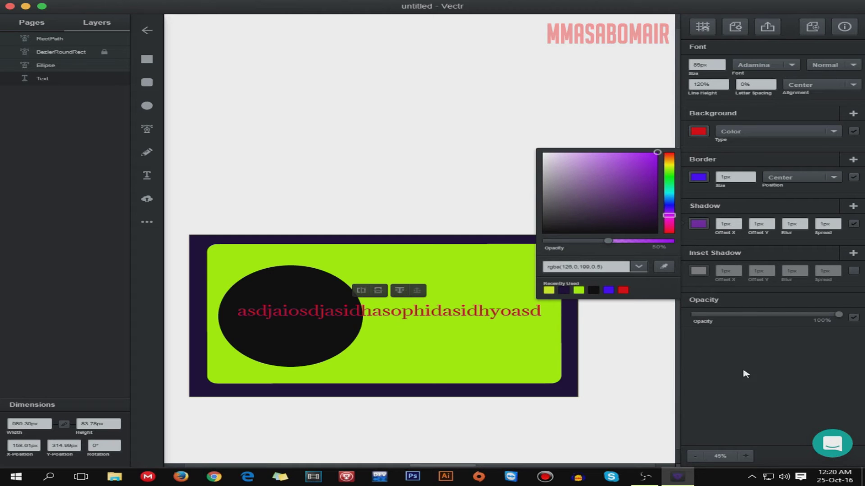
Add an inset shadow to the text with a blur of 11 px and a spread of 11 px
left_click(717, 280)
double_click(793, 272)
left_click(804, 269)
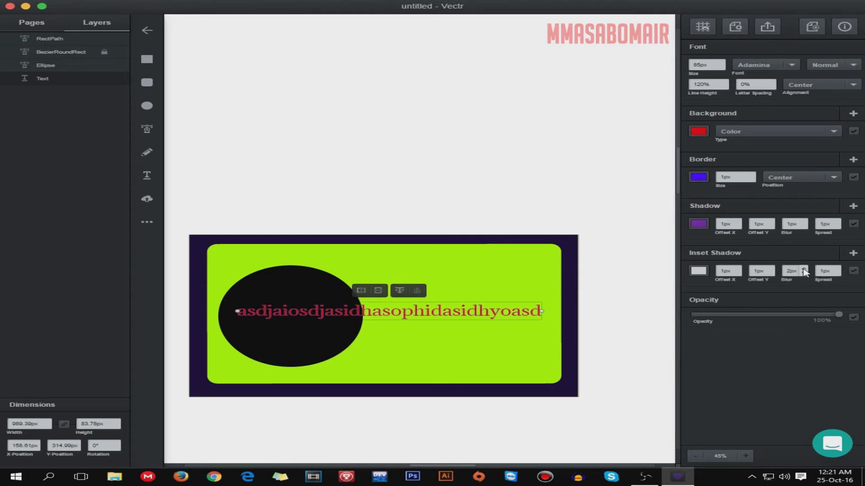
left_click(836, 274)
type("11")
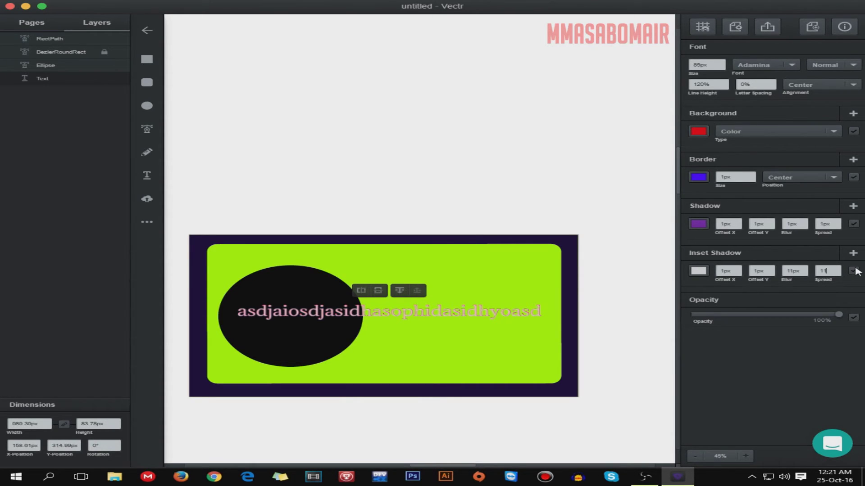
key("Return")
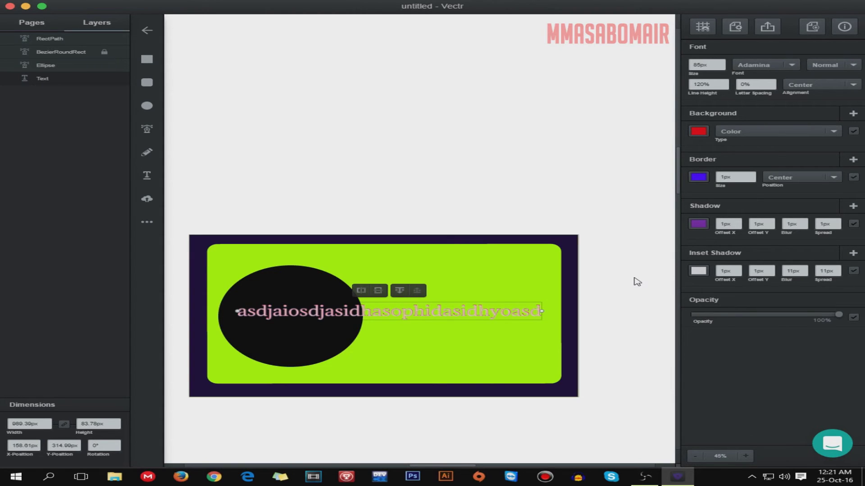
Try the text at 25% opacity, restore it to 100% and disable its opacity setting
left_click_drag(839, 315, 834, 314)
left_click(727, 315)
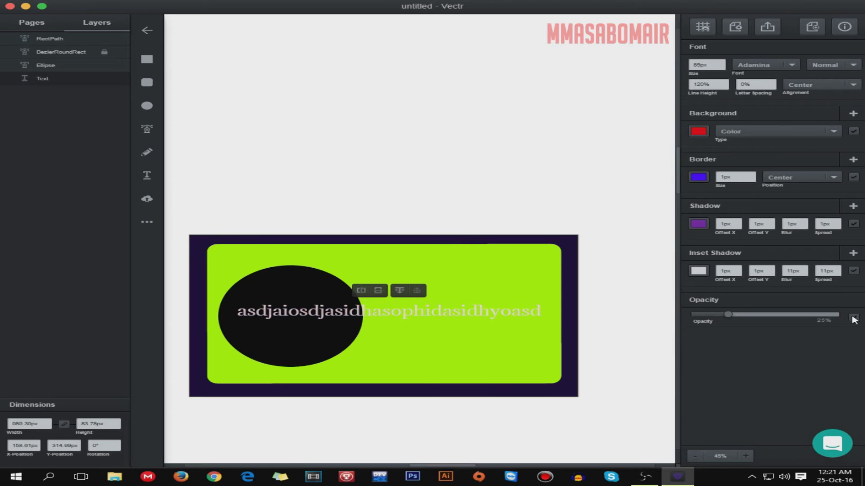
left_click(852, 317)
left_click_drag(730, 314, 833, 315)
left_click(853, 317)
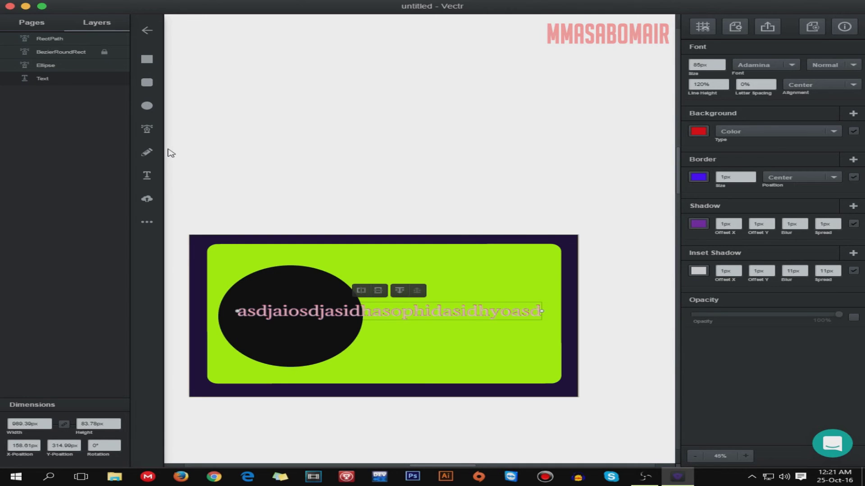
Show the document's page list and page settings in place of the layer list
scroll(284, 280, "down", 1)
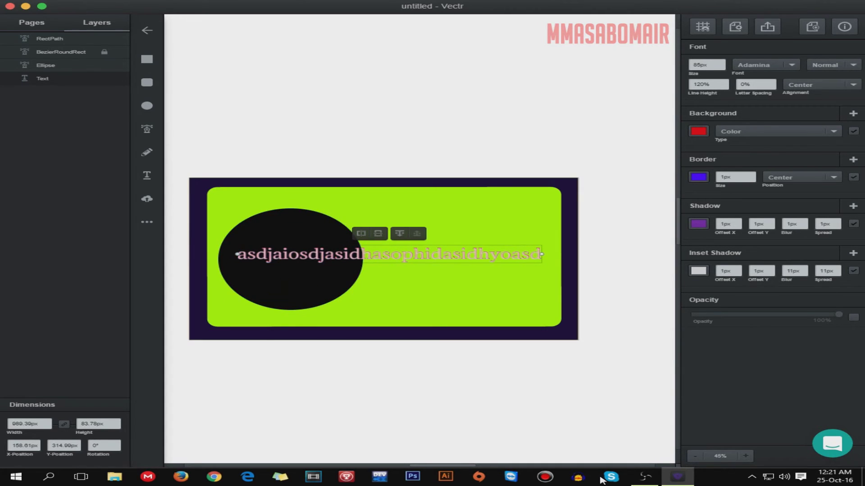
scroll(225, 264, "up", 2)
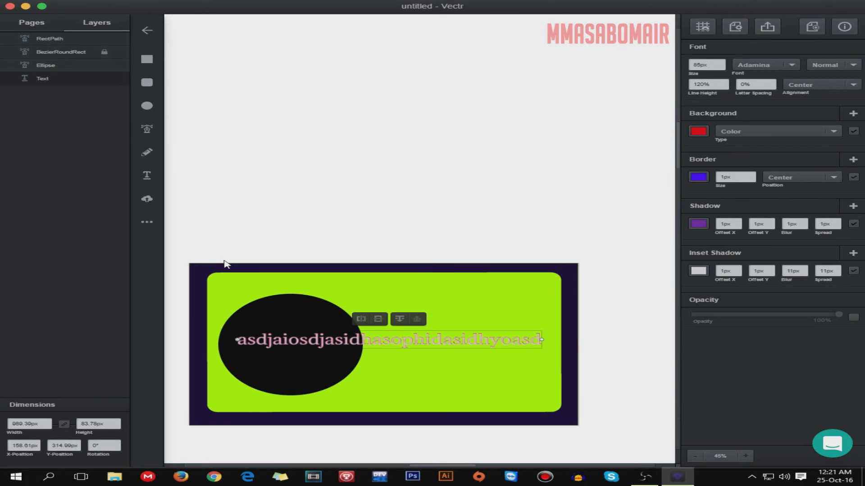
scroll(226, 265, "down", 2)
left_click(50, 29)
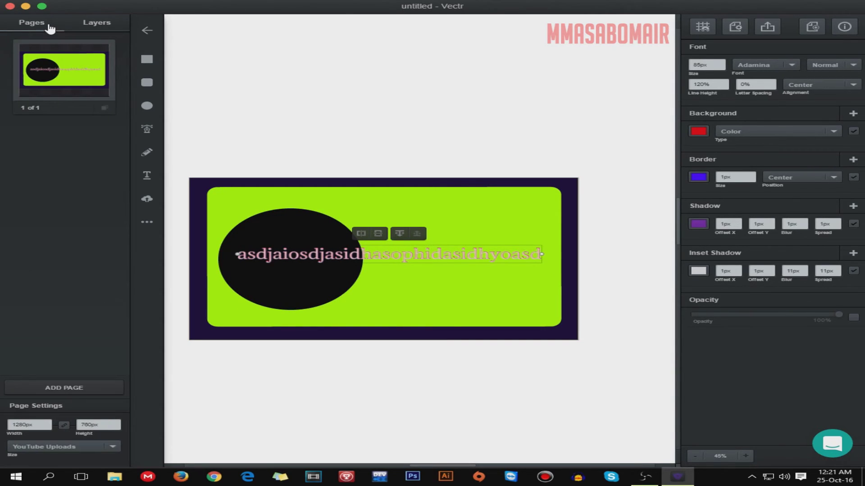